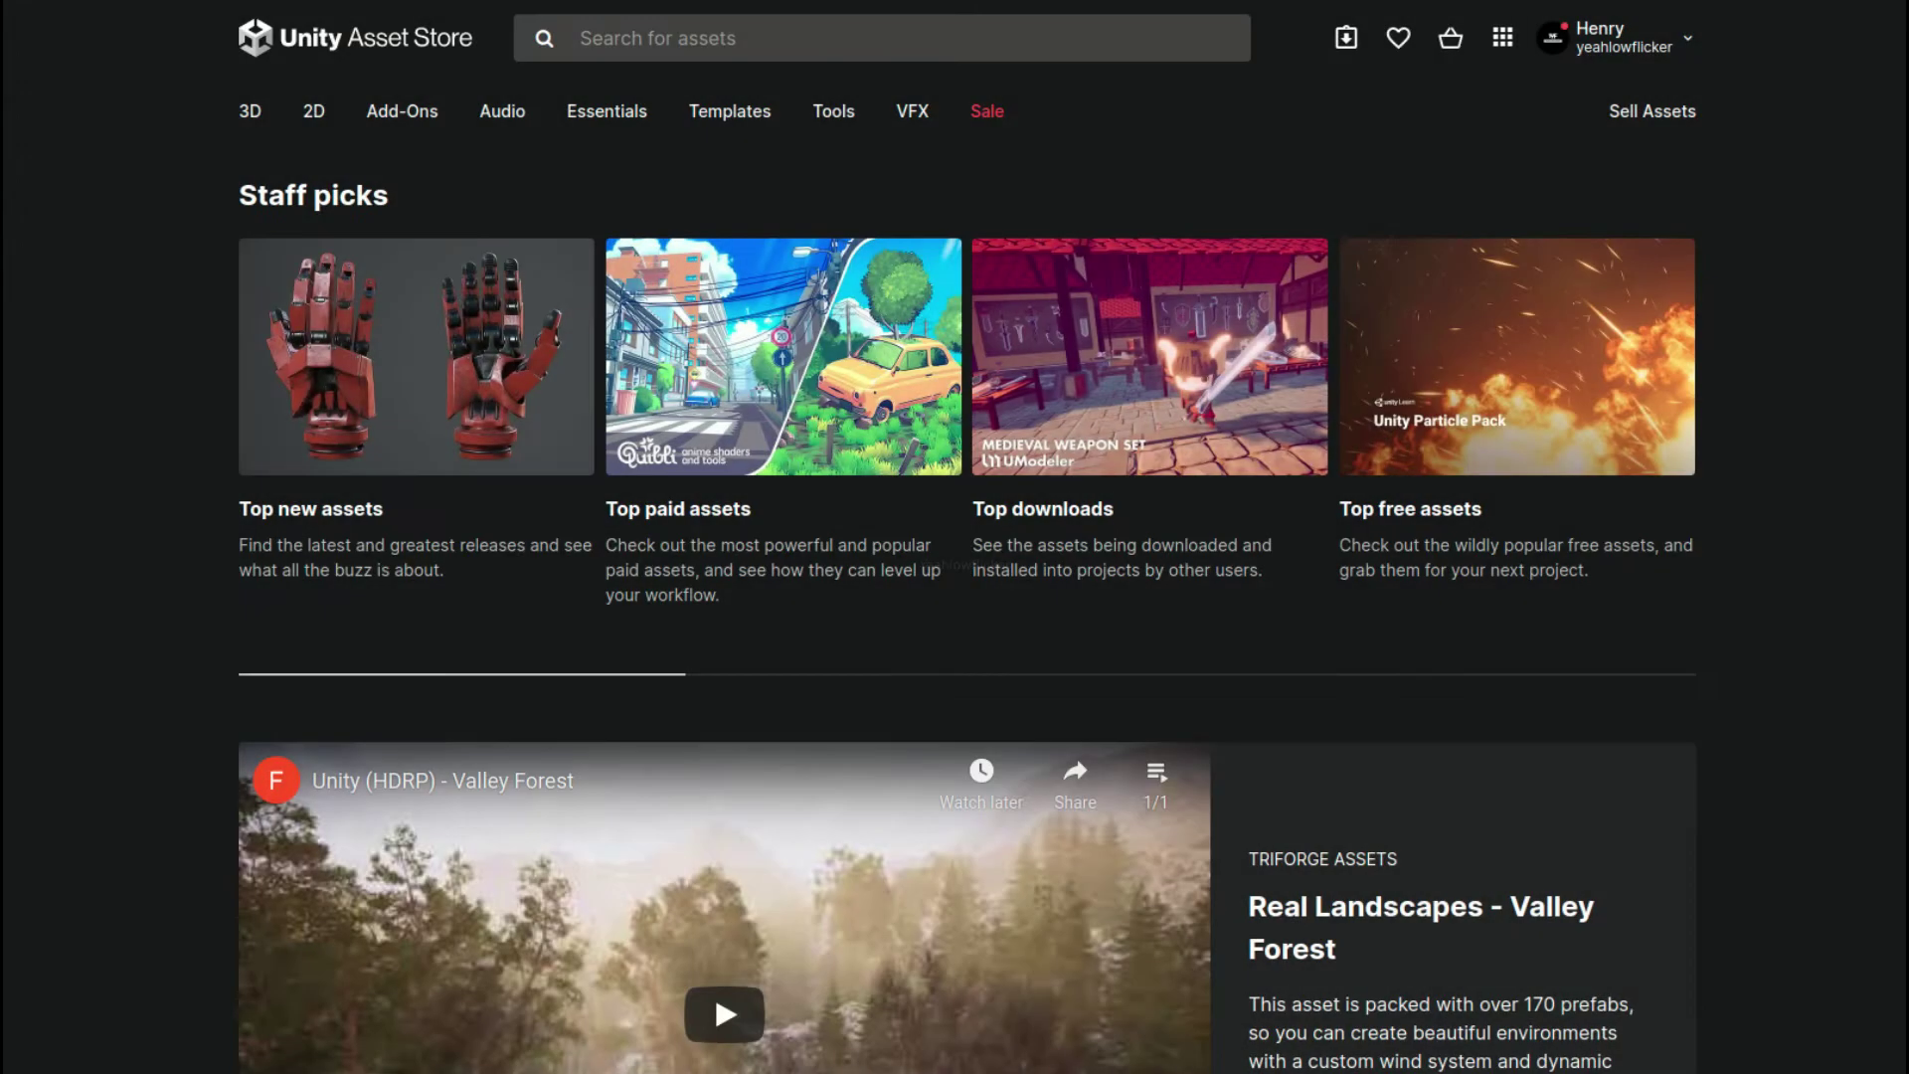
# - Search the Unity Asset Store for 'bomb'
pyautogui.scroll(-15, 82, 829)
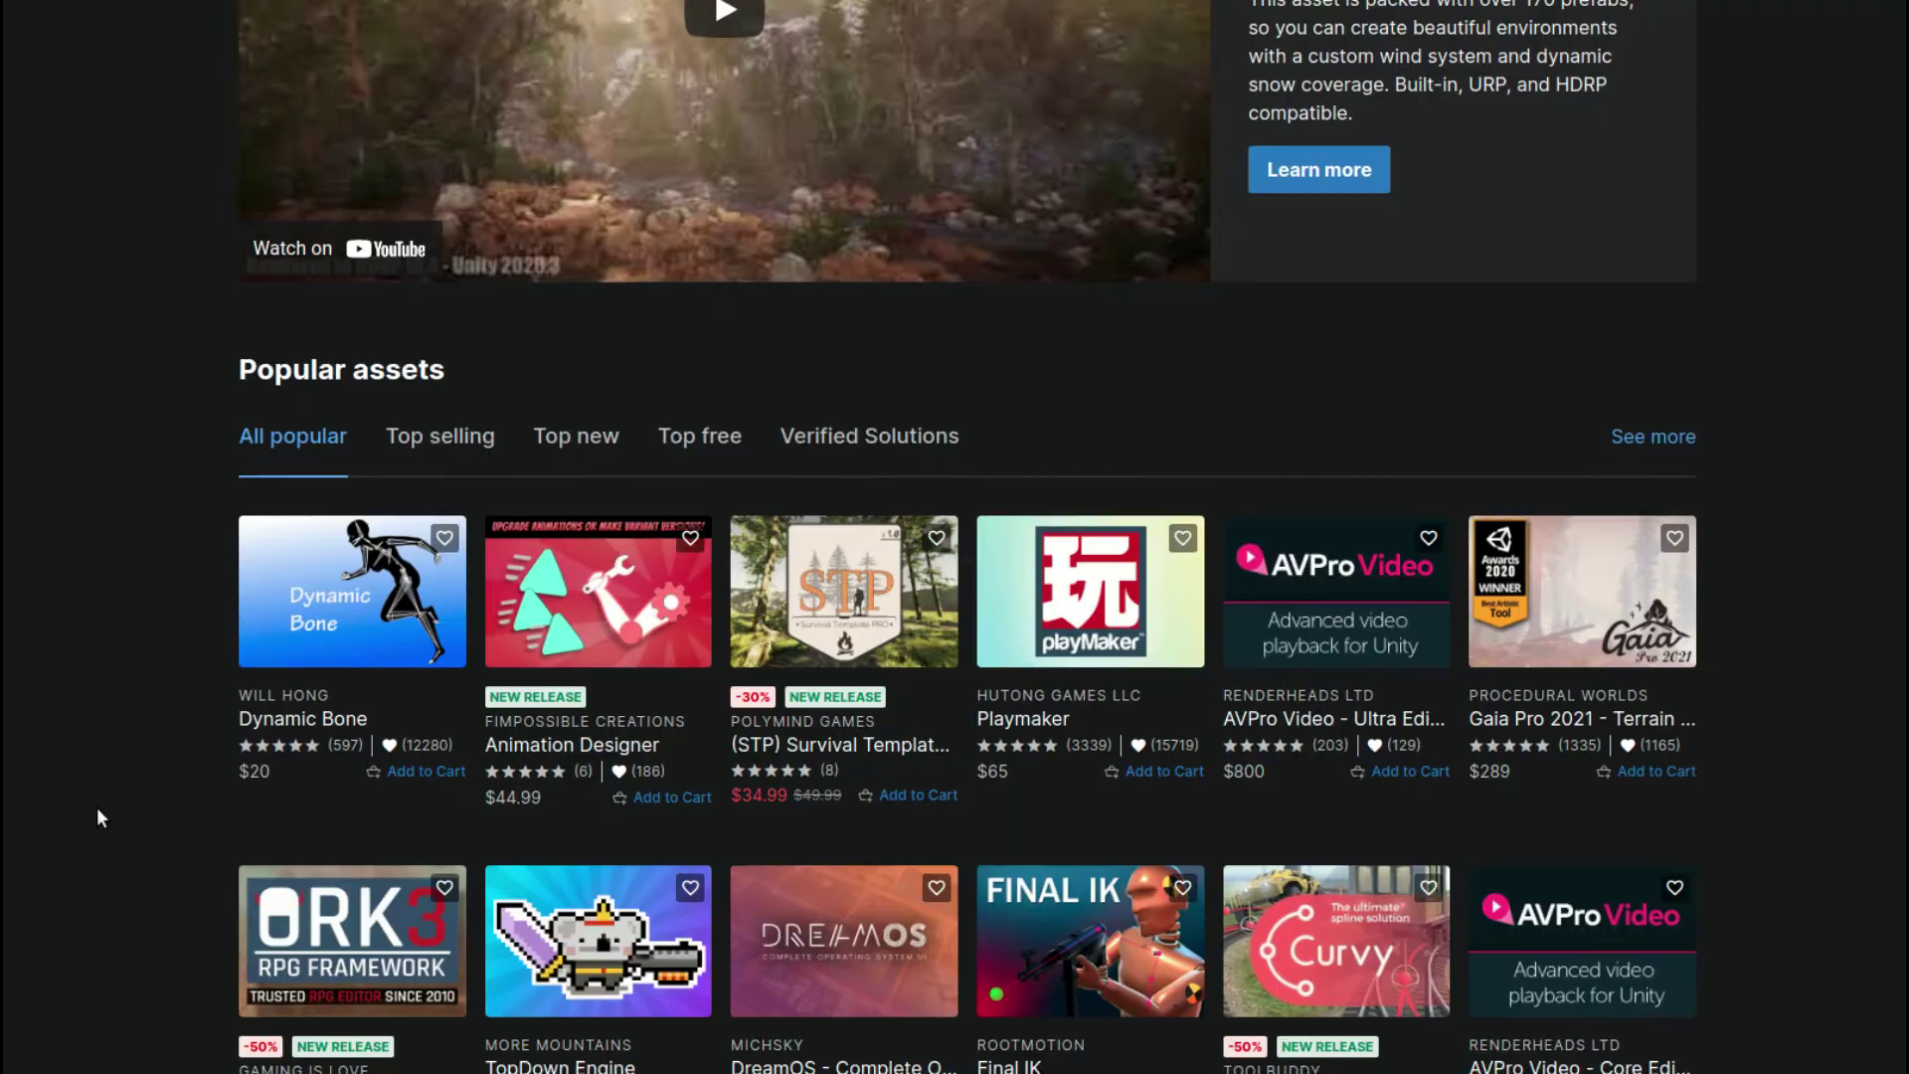
pyautogui.scroll(-5, 100, 803)
pyautogui.scroll(4, 99, 803)
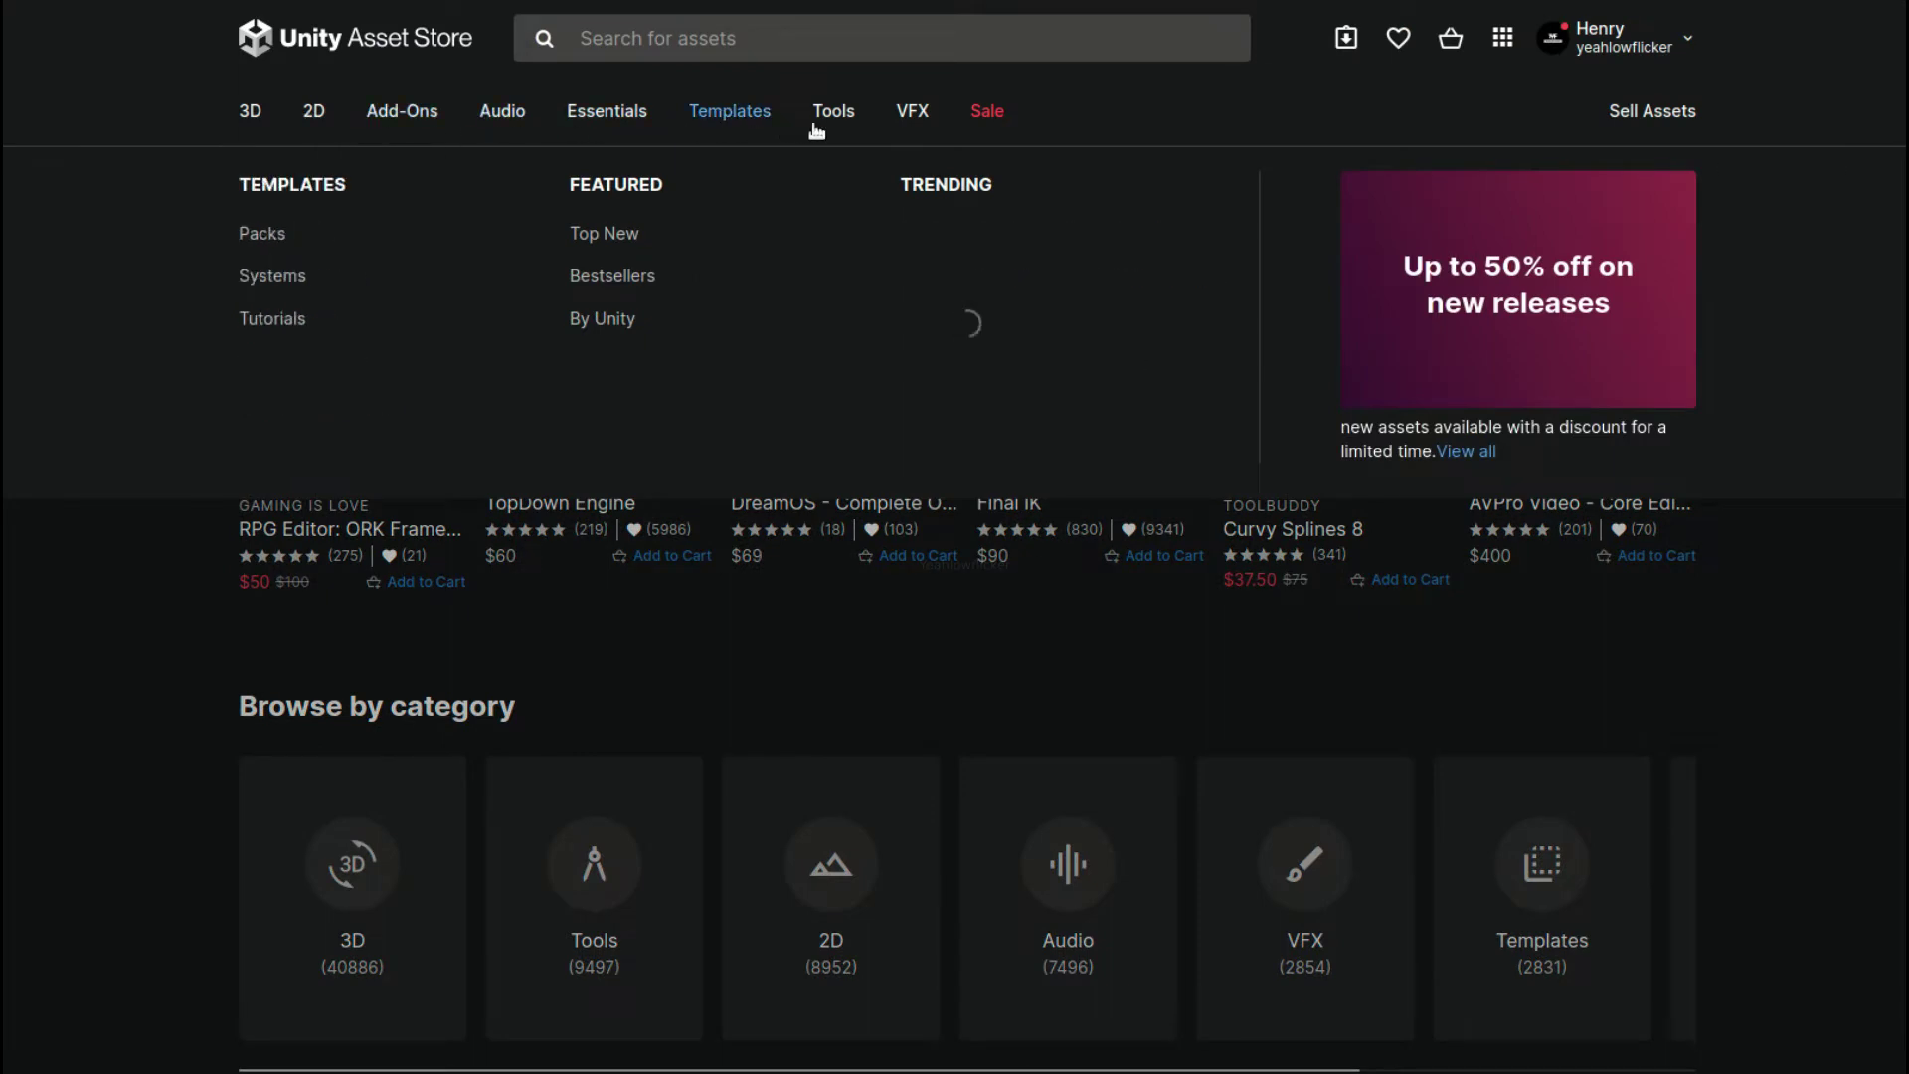
pyautogui.moveTo(893, 133)
pyautogui.click(786, 37)
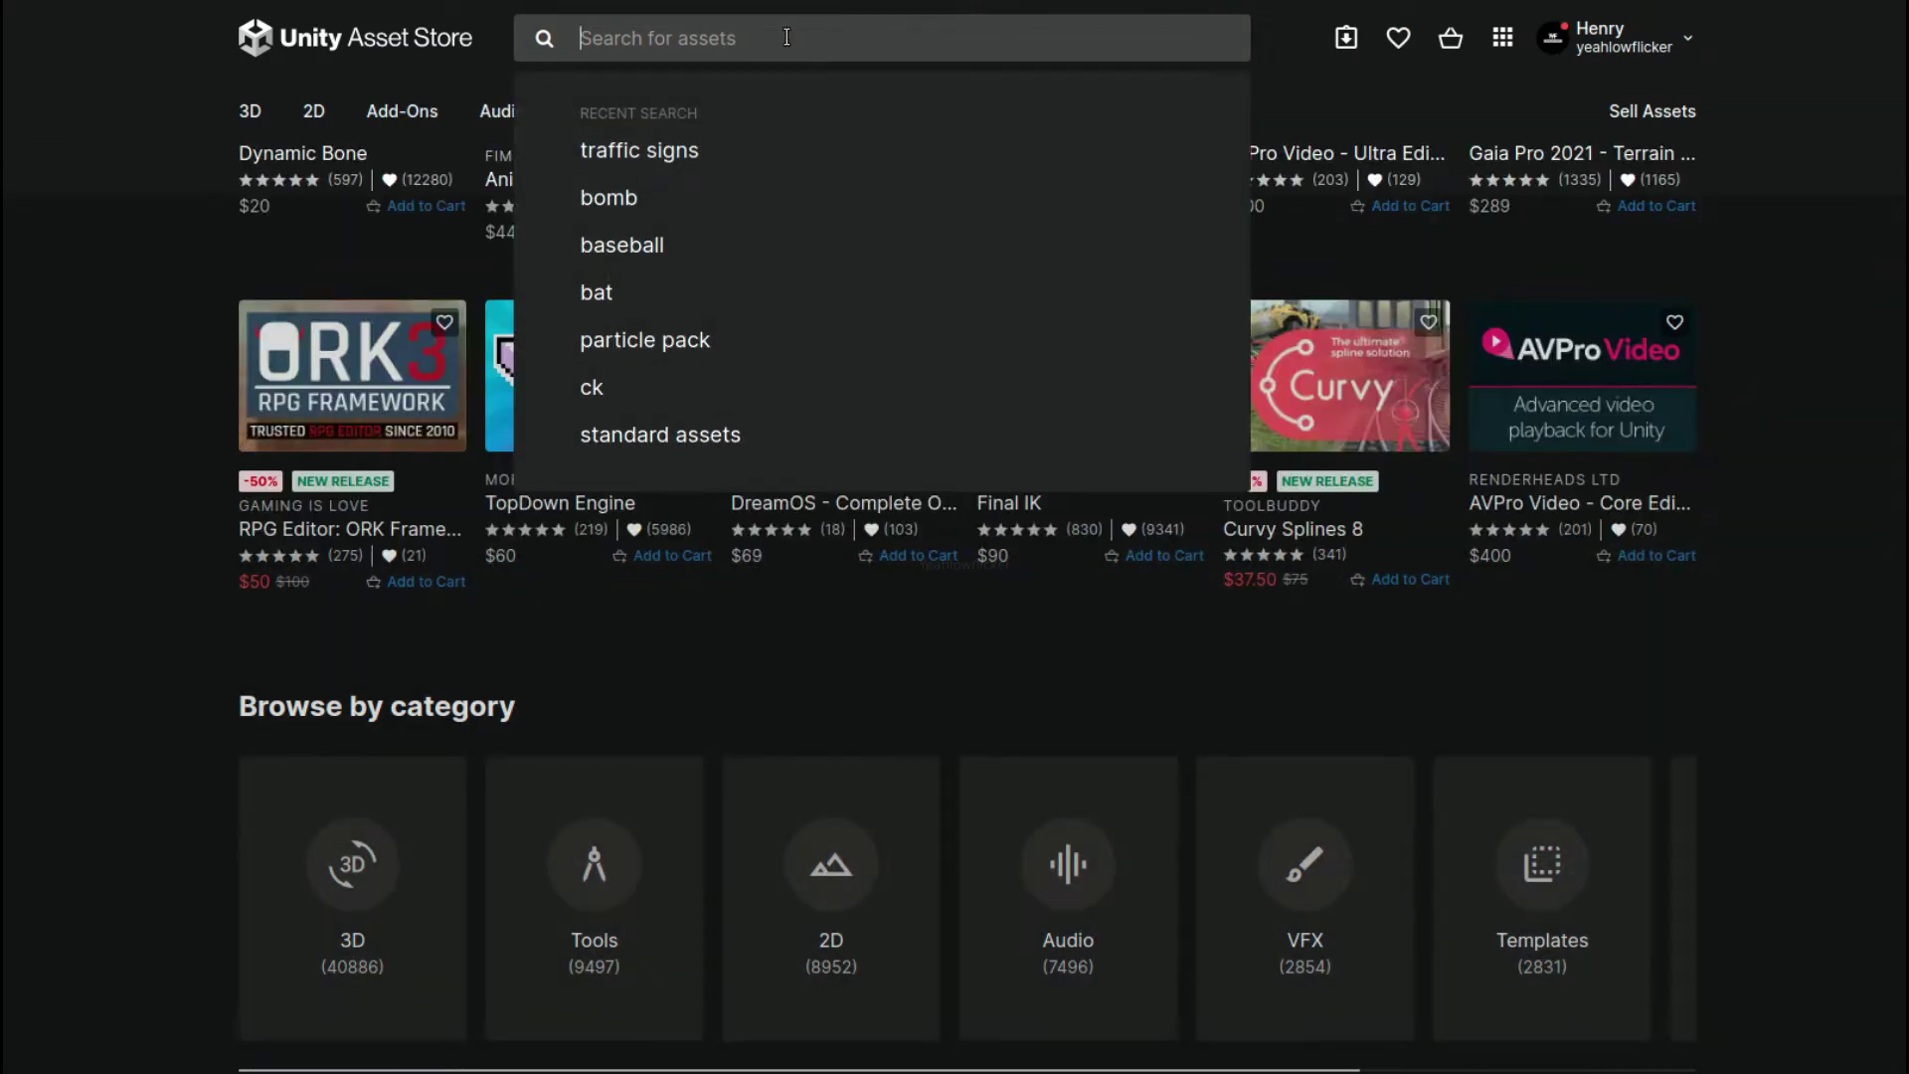
pyautogui.write('bomb')
pyautogui.press('Return')
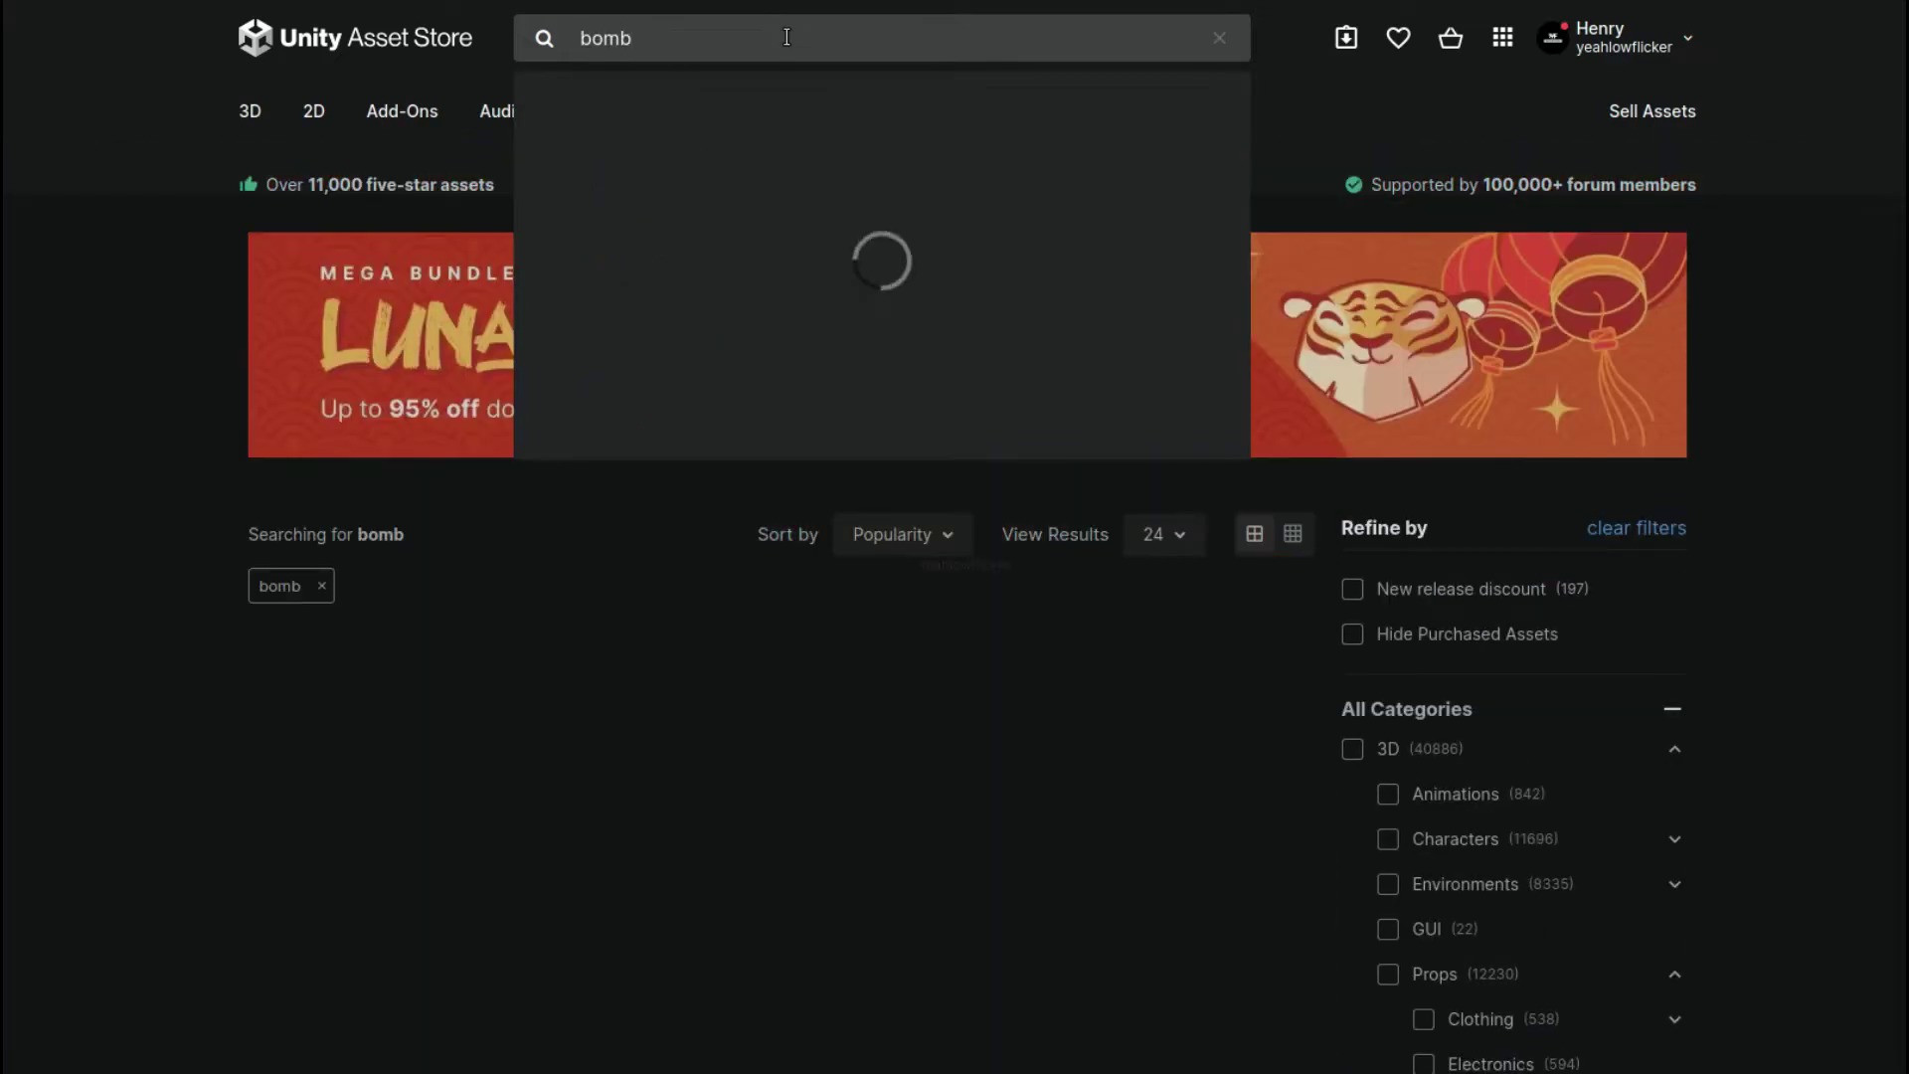
# - Filter the 'bomb' results to Free Assets under Pricing, leaving 16 results
pyautogui.scroll(-8, 647, 483)
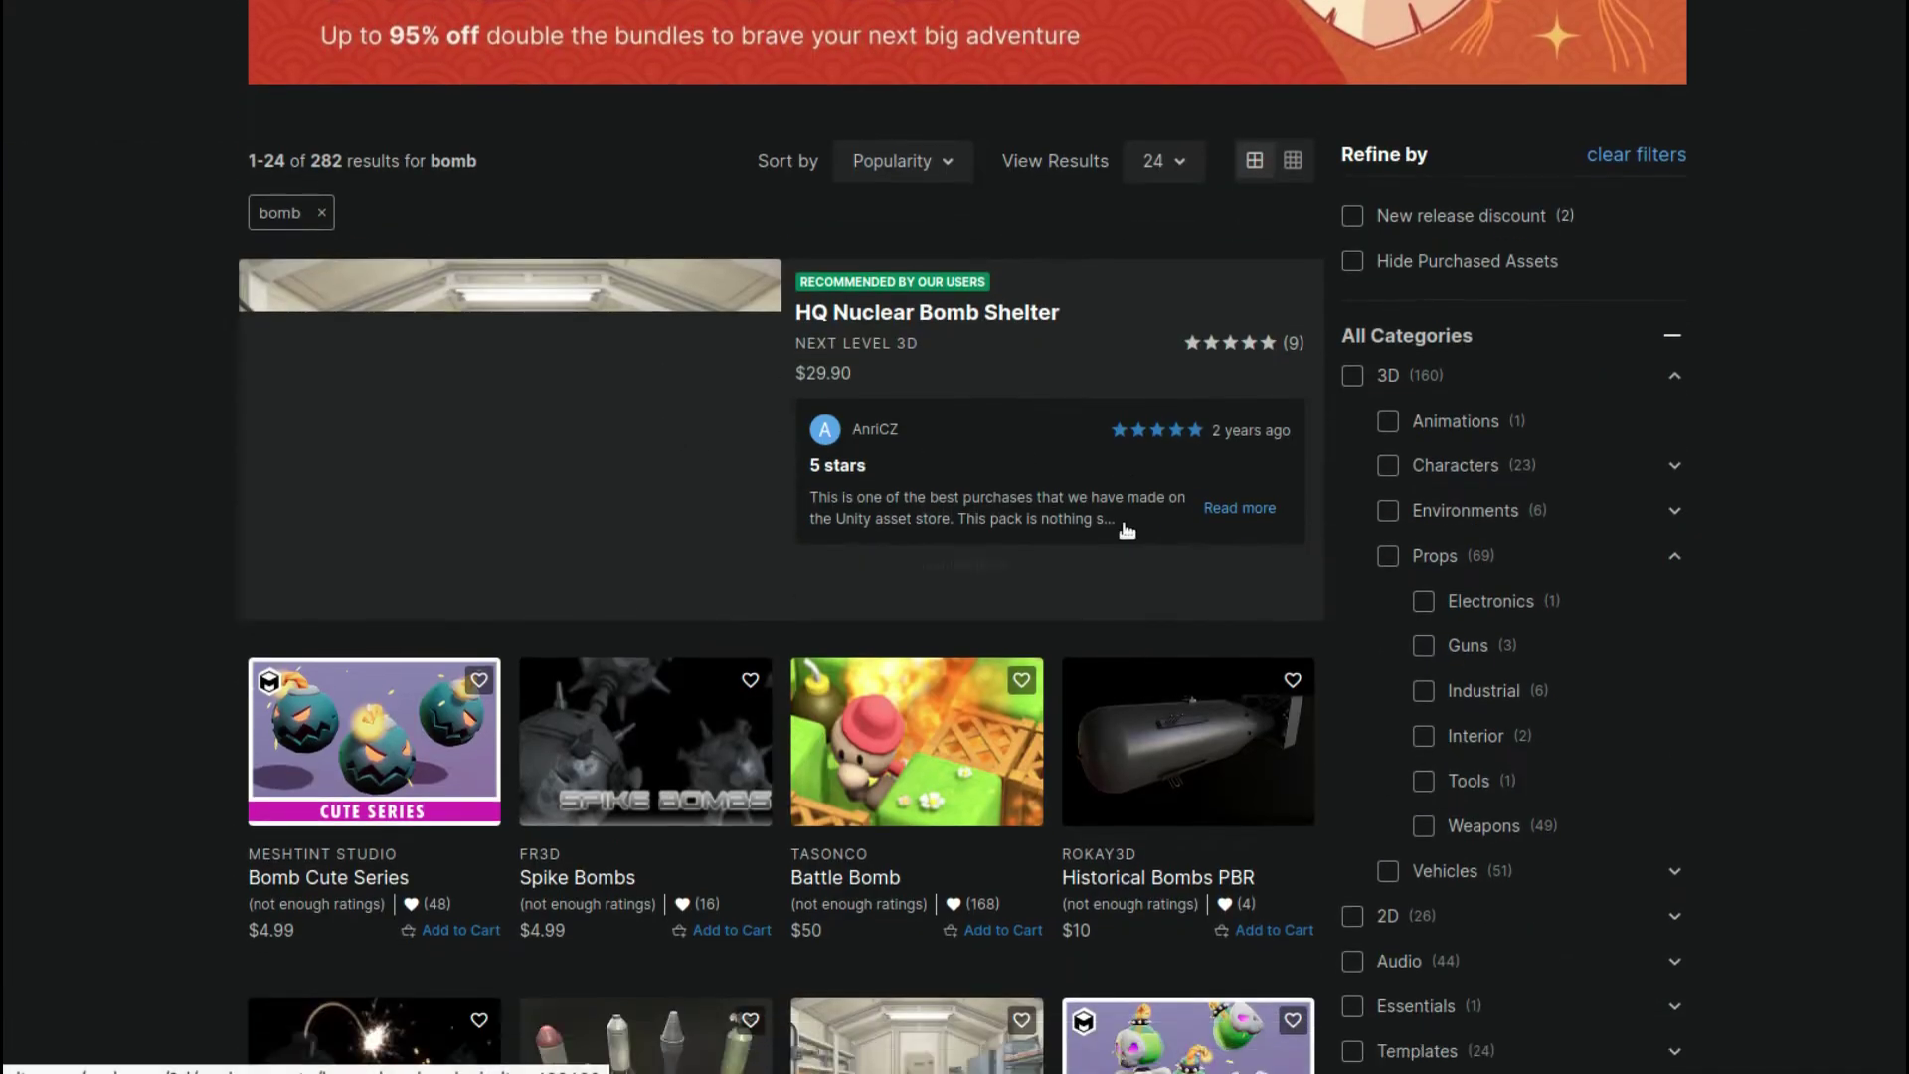
pyautogui.scroll(-3, 1124, 523)
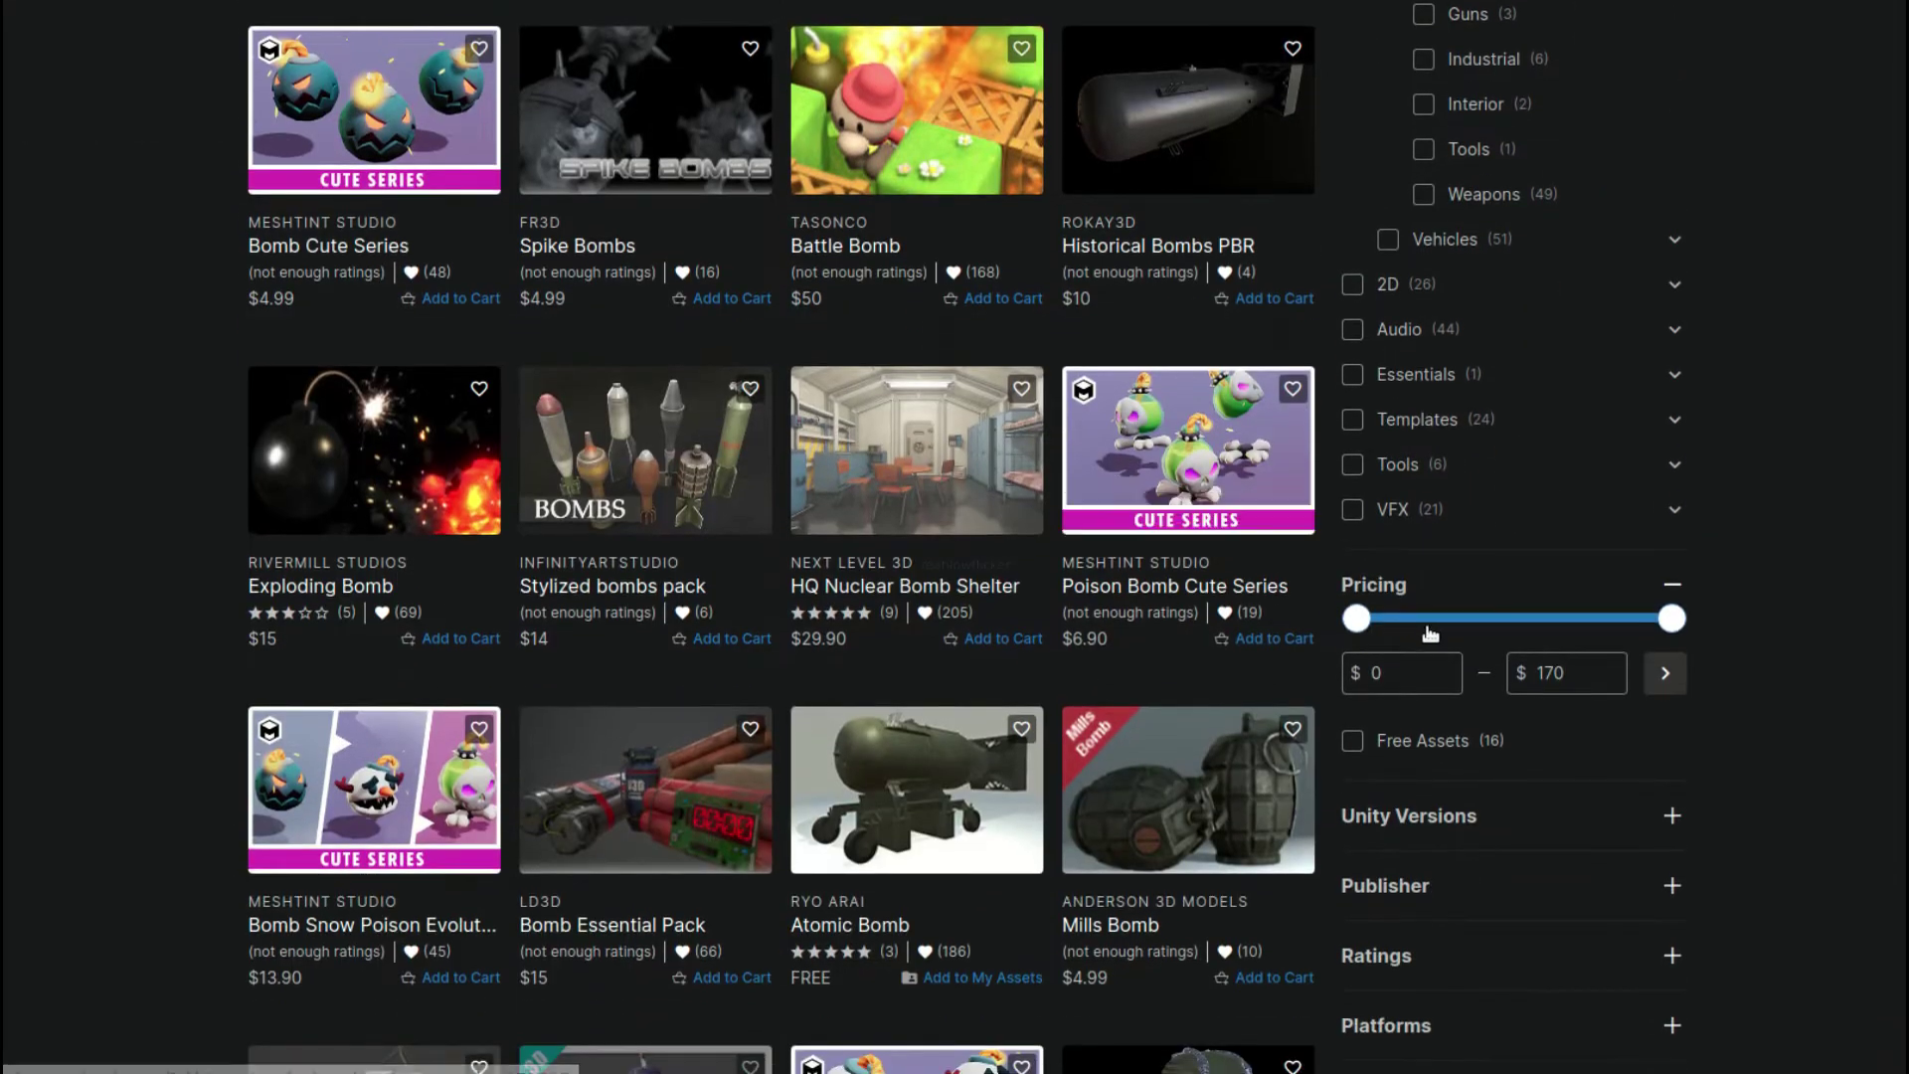
pyautogui.click(1363, 749)
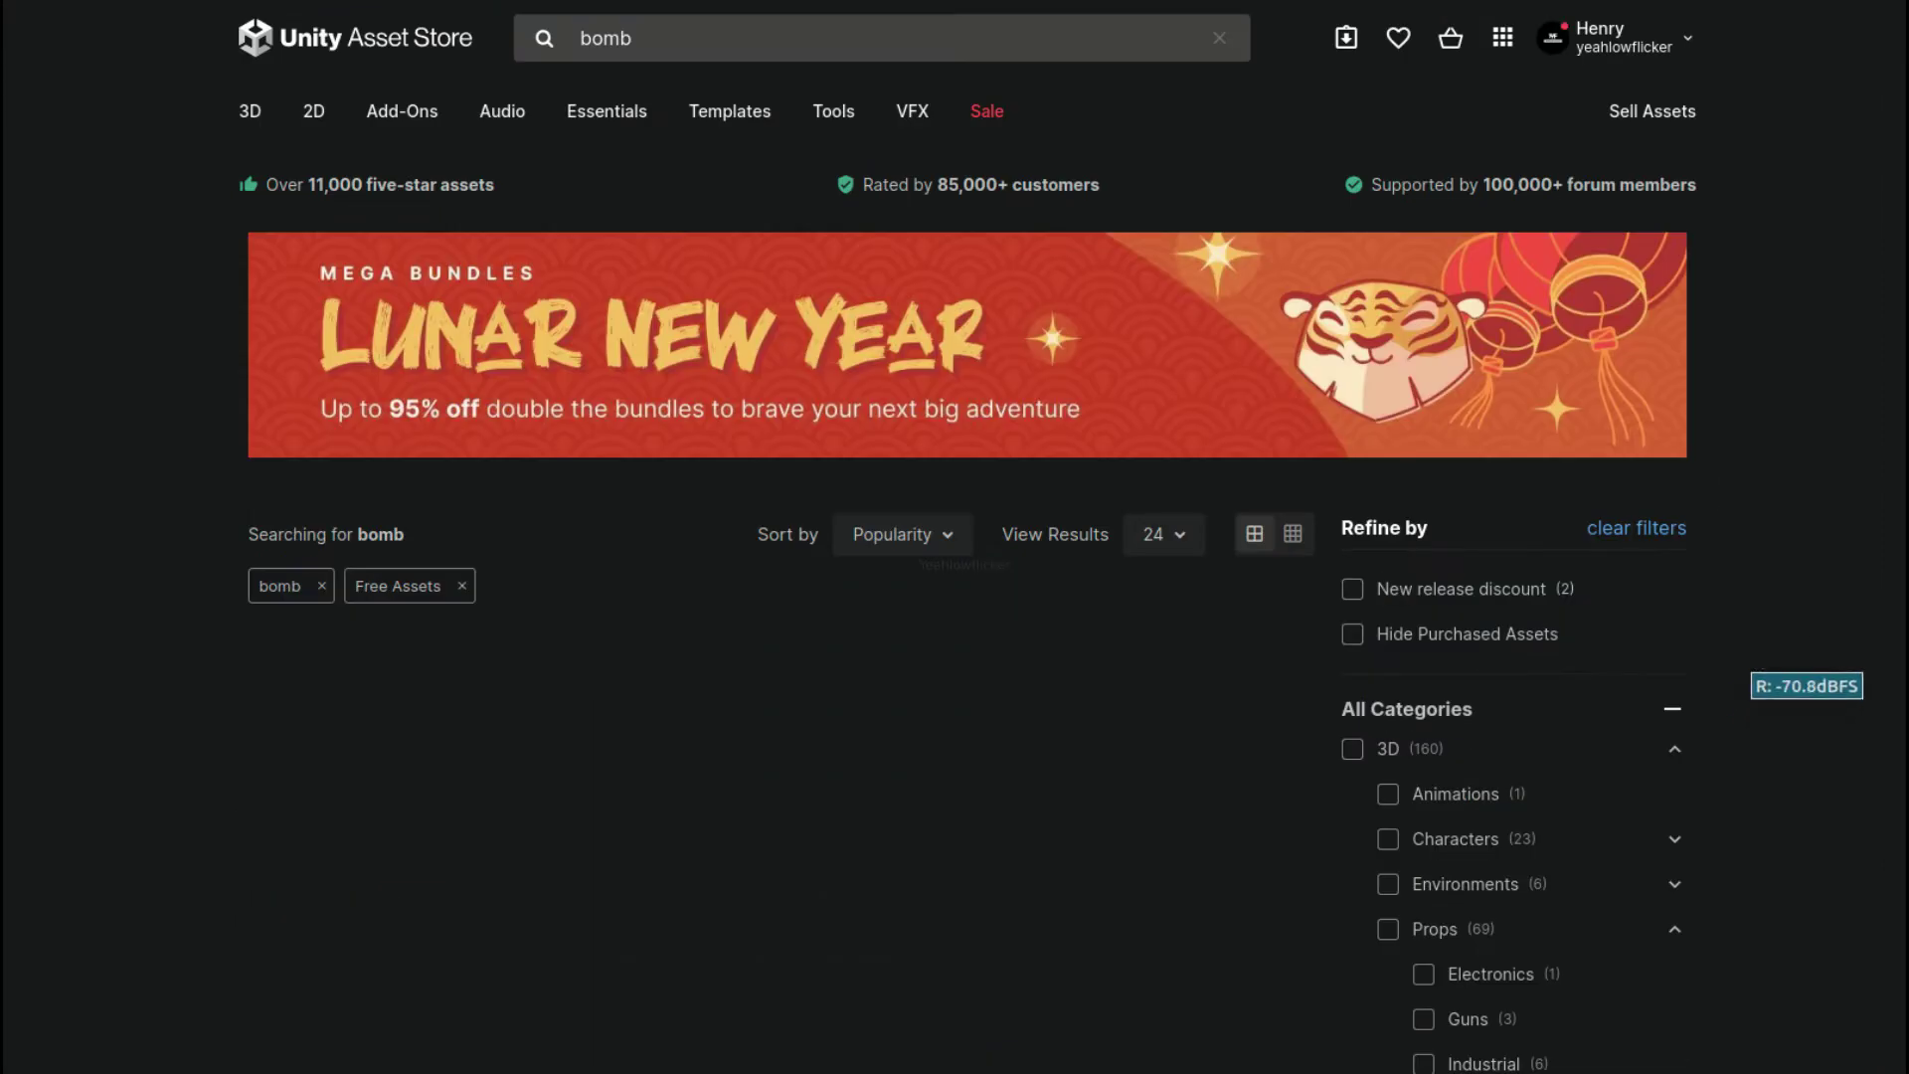
pyautogui.scroll(-4, 968, 616)
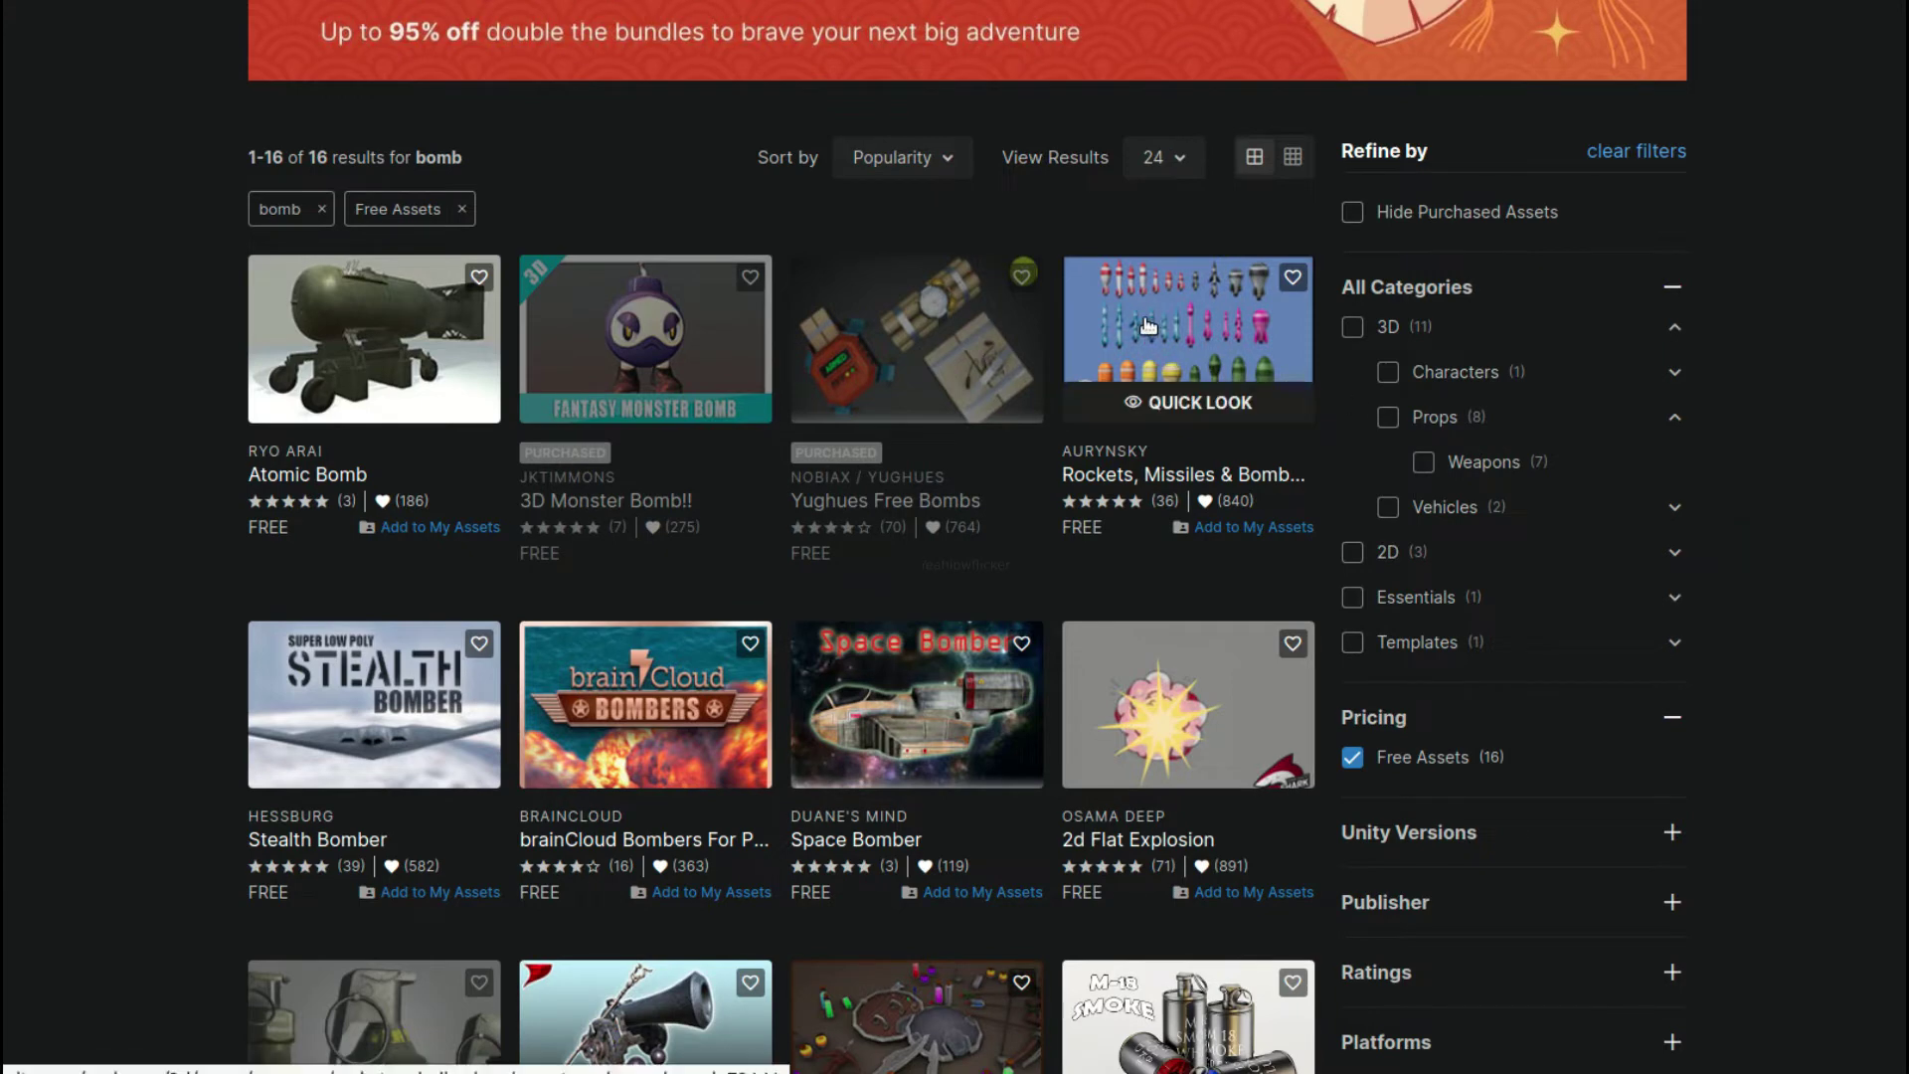
# - Open the Rockets, Missiles & Bombs - Cartoon Low Poly Pack page and view its third preview image
pyautogui.click(1120, 328)
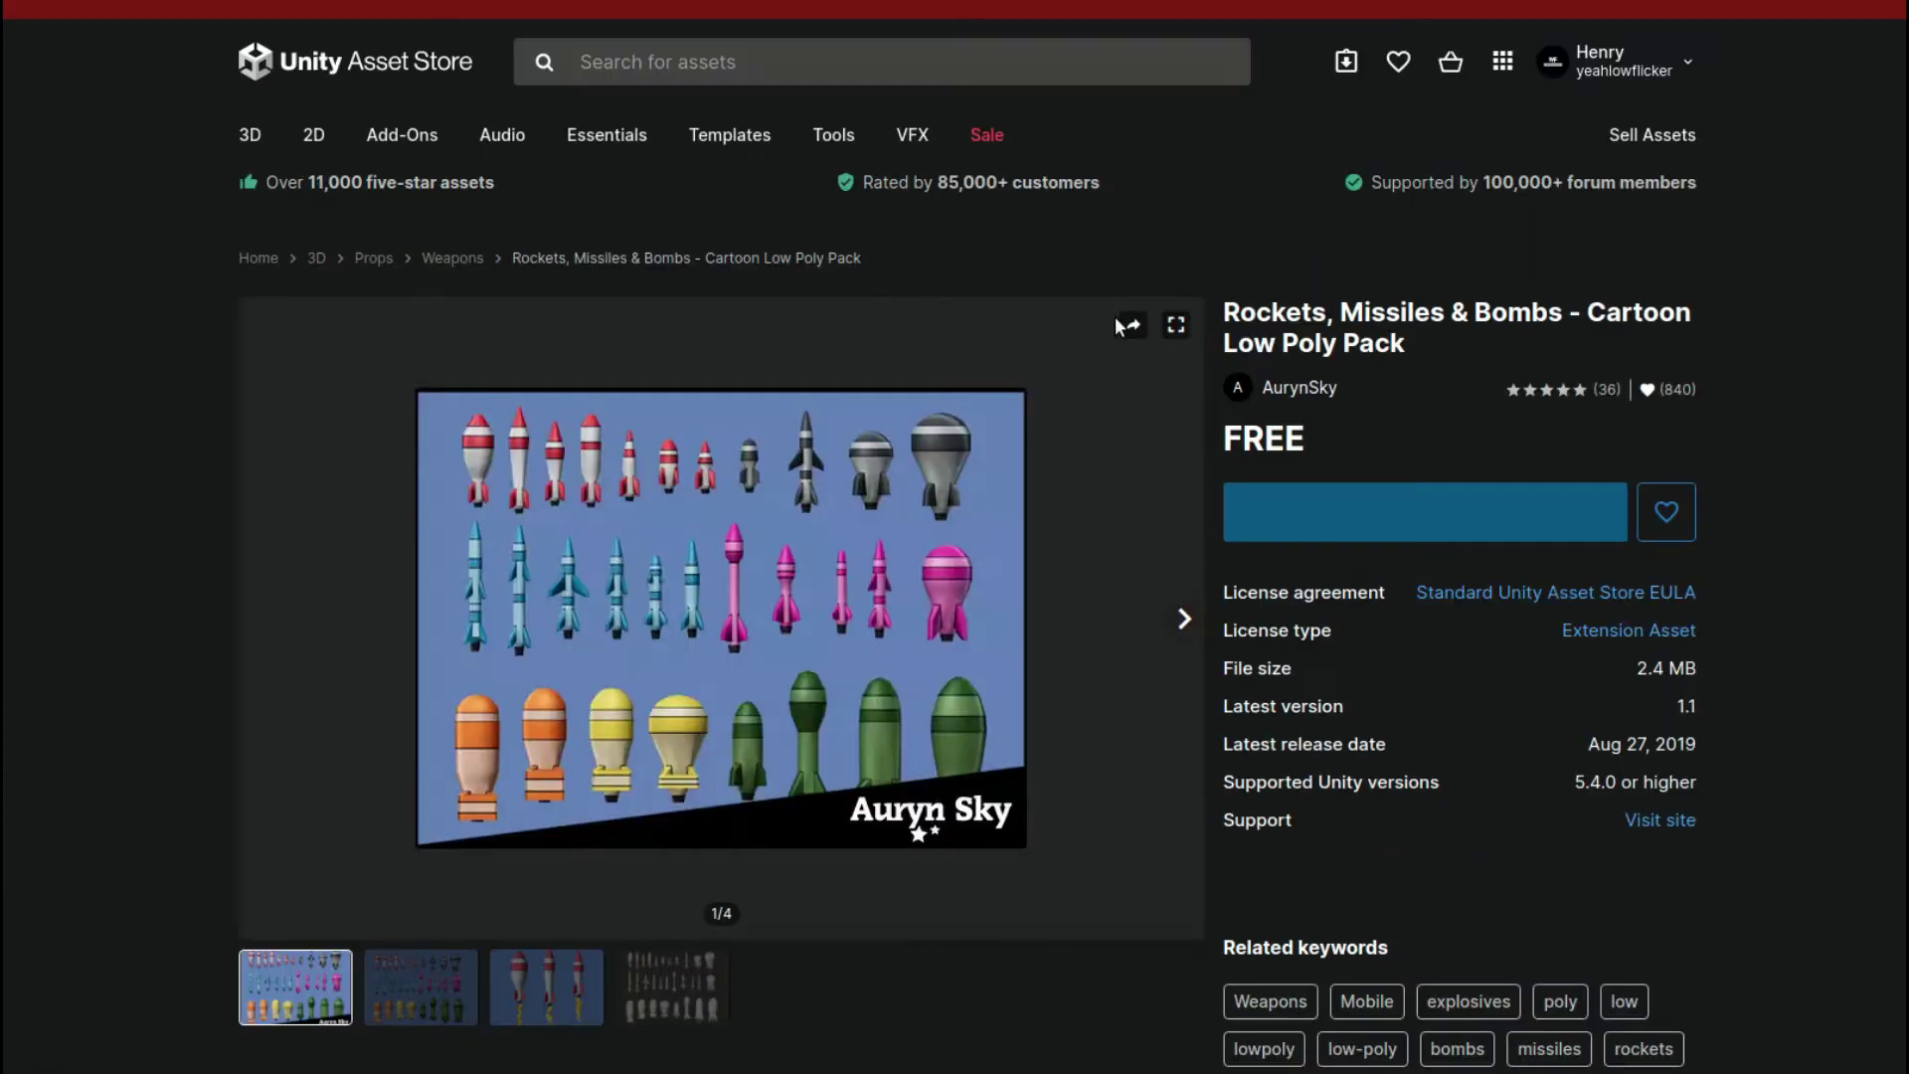
pyautogui.scroll(-1, 1120, 328)
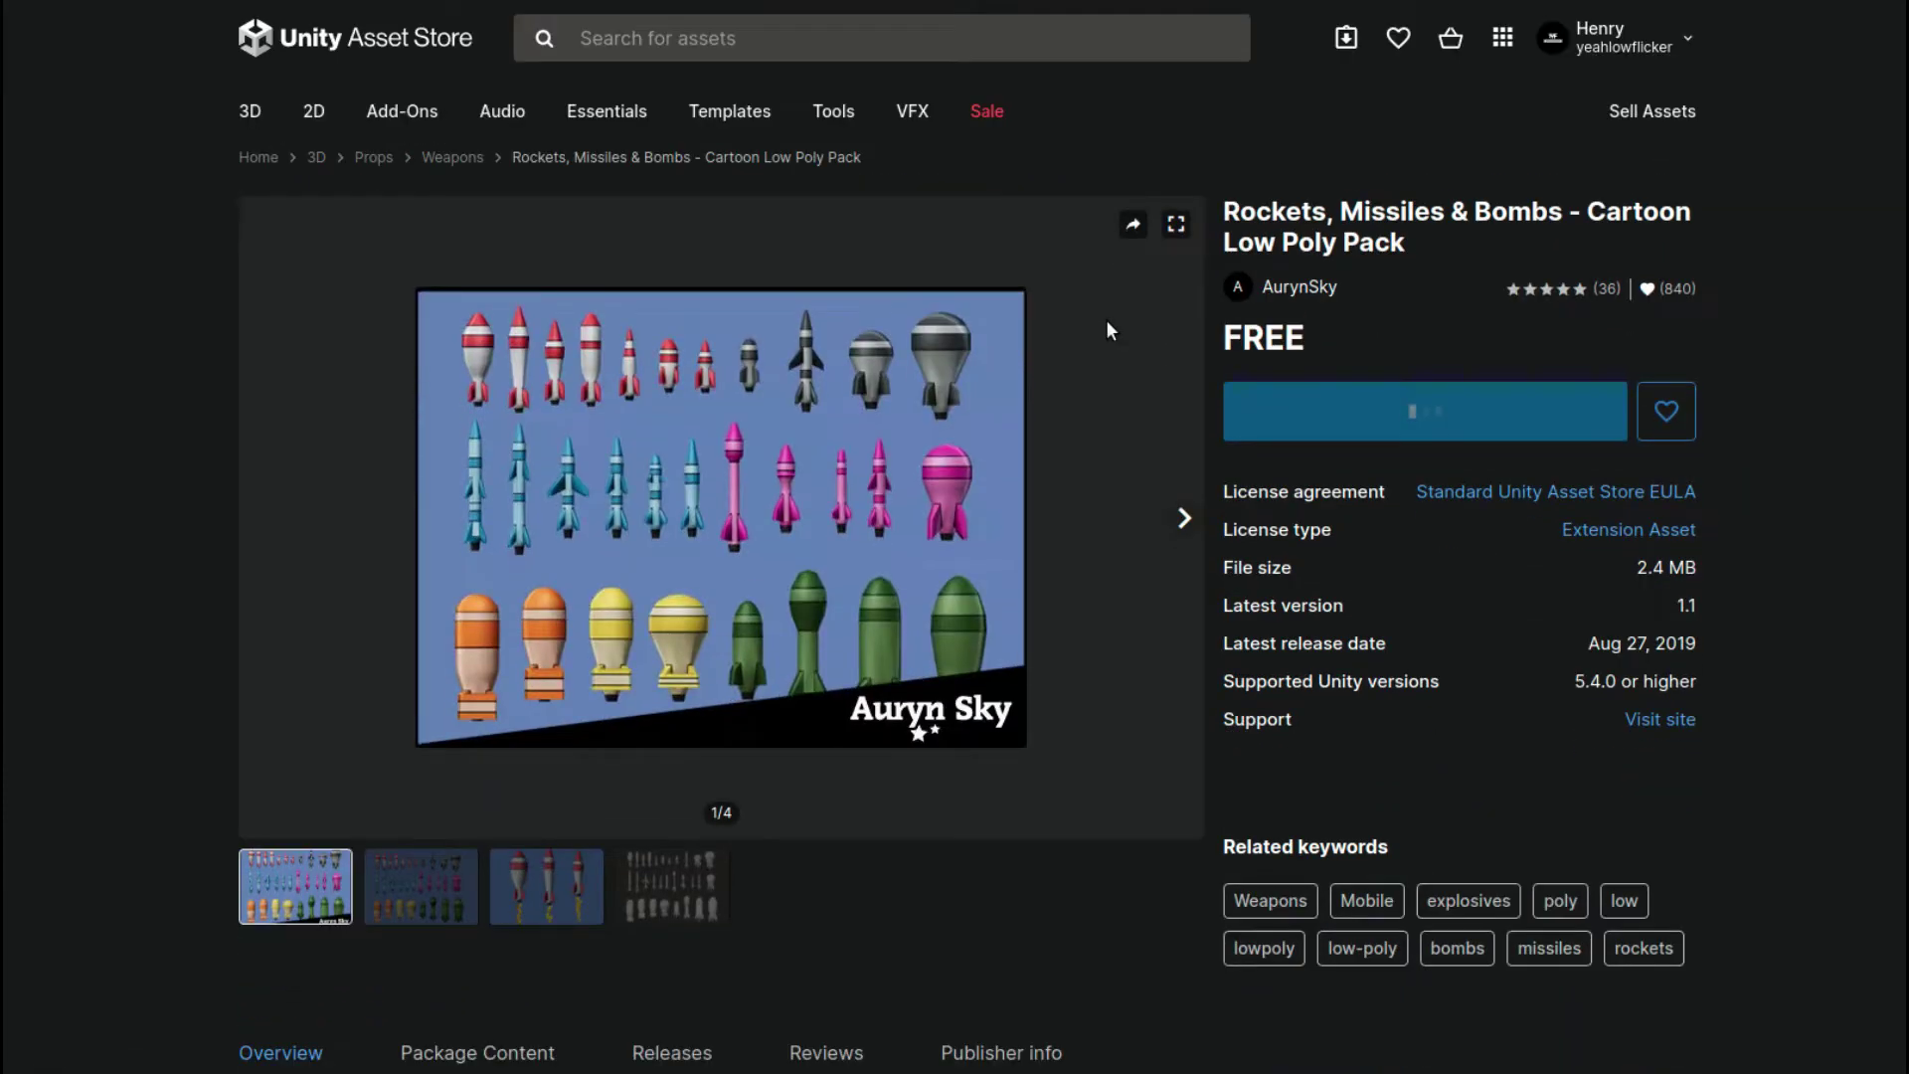
pyautogui.click(597, 871)
# - Add the free pack to My Assets, accepting the Terms of Service and EULA
pyautogui.click(1415, 467)
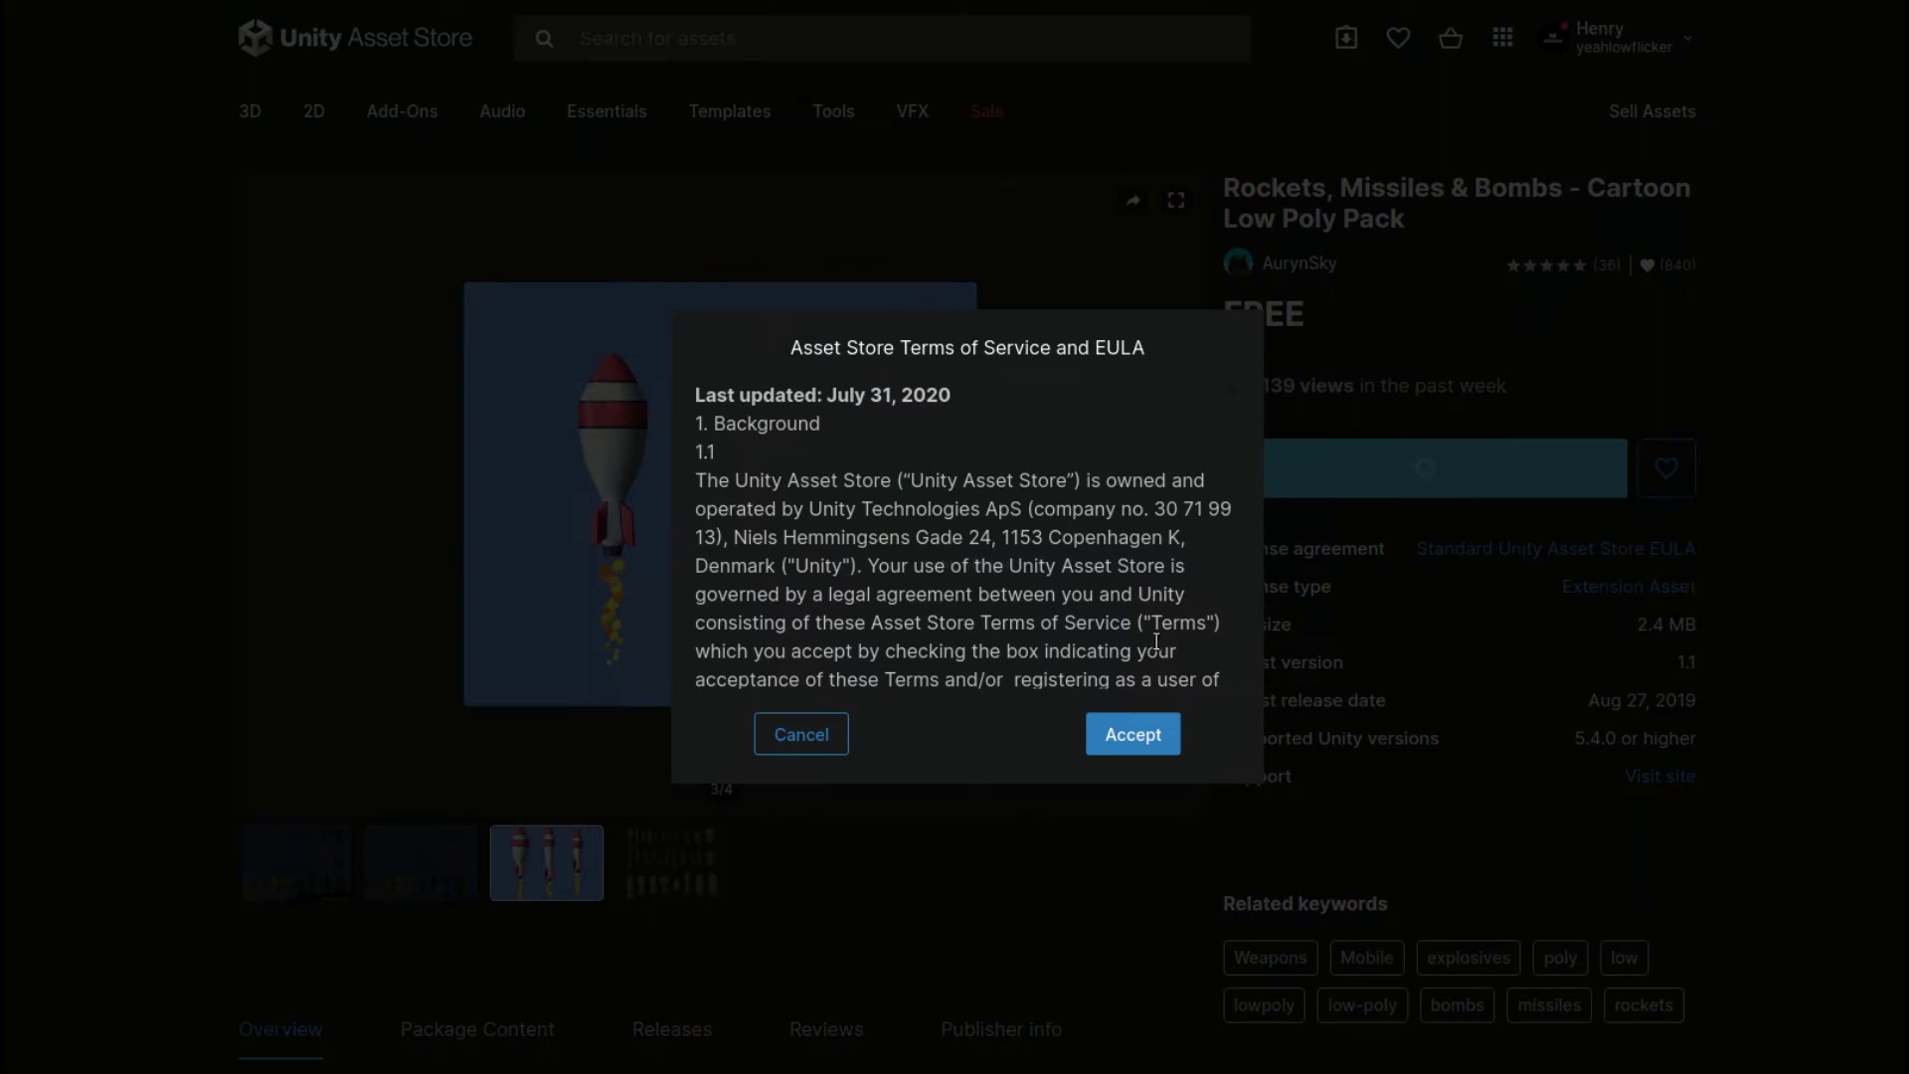
pyautogui.scroll(-15, 1157, 642)
pyautogui.scroll(-5, 1108, 586)
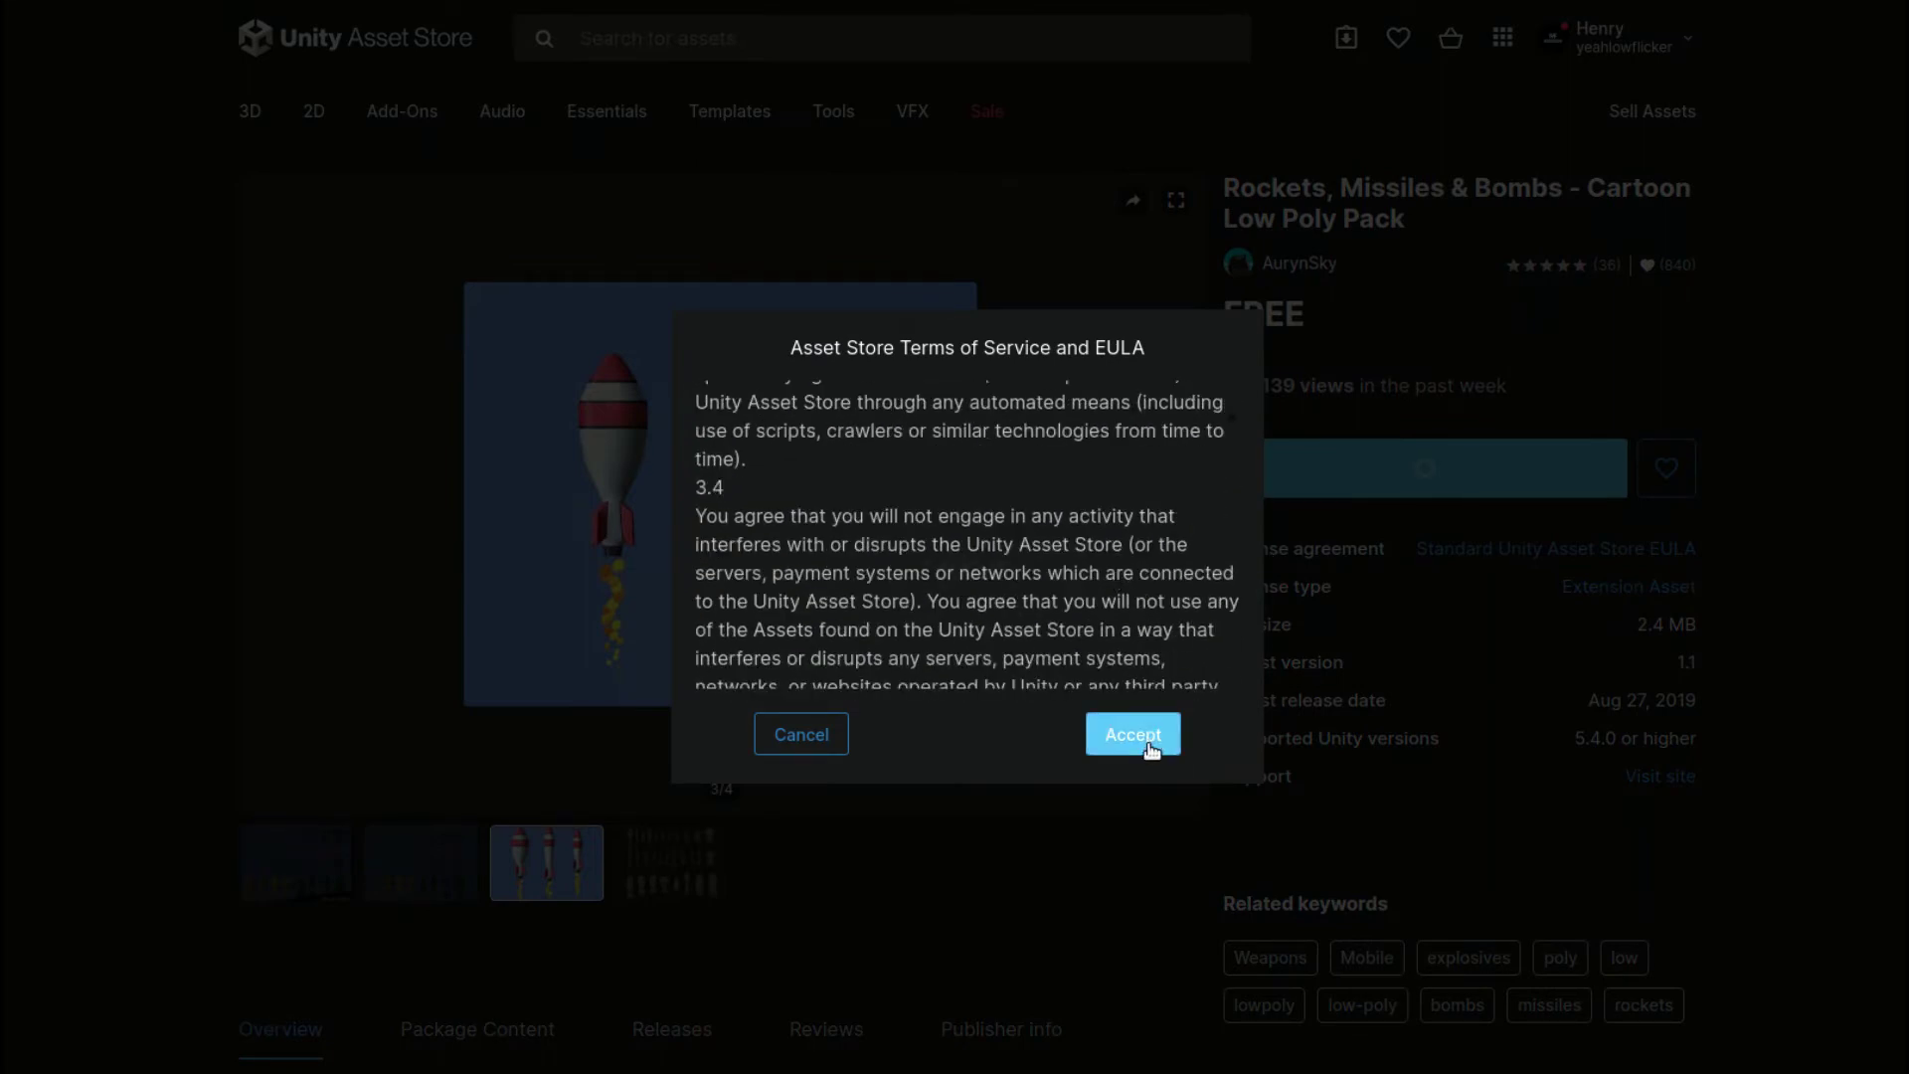
pyautogui.click(1148, 743)
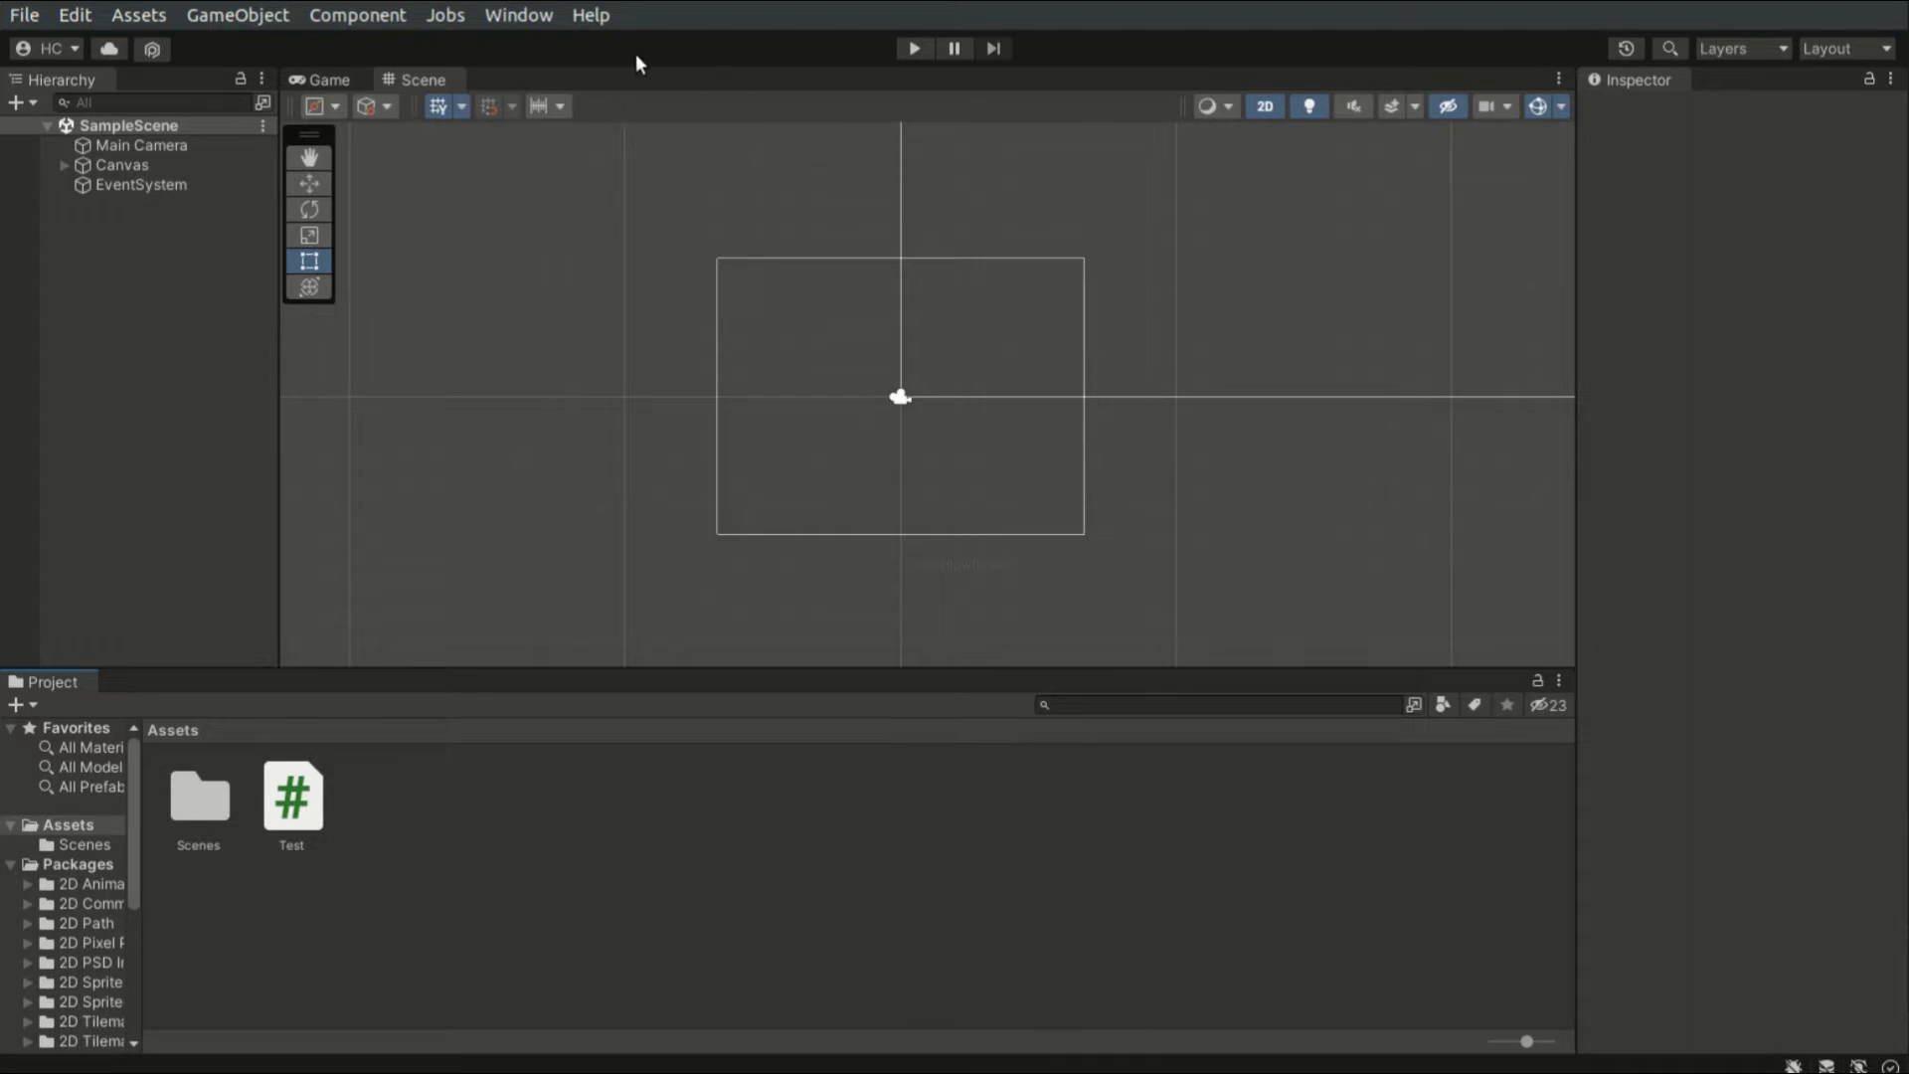
# - Open the Package Manager from the Window menu and list My Assets
pyautogui.click(502, 15)
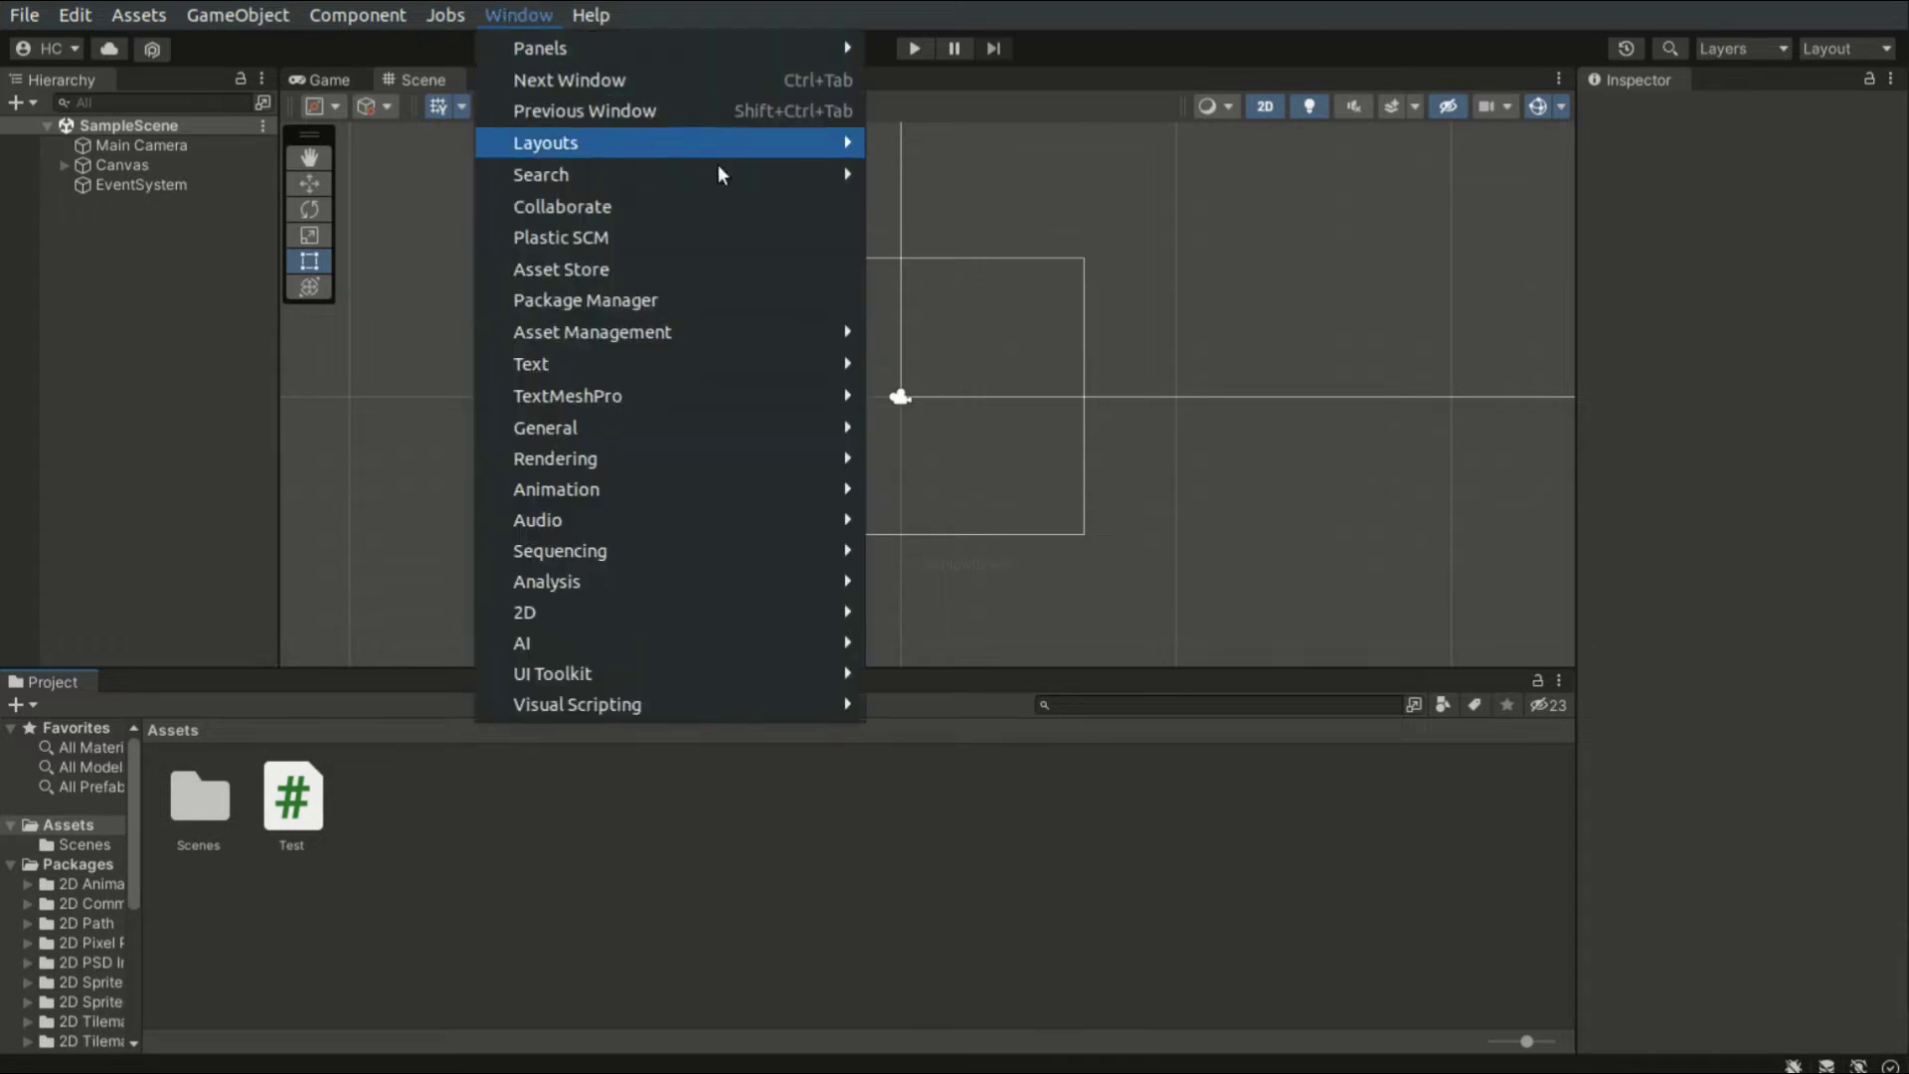
pyautogui.click(785, 296)
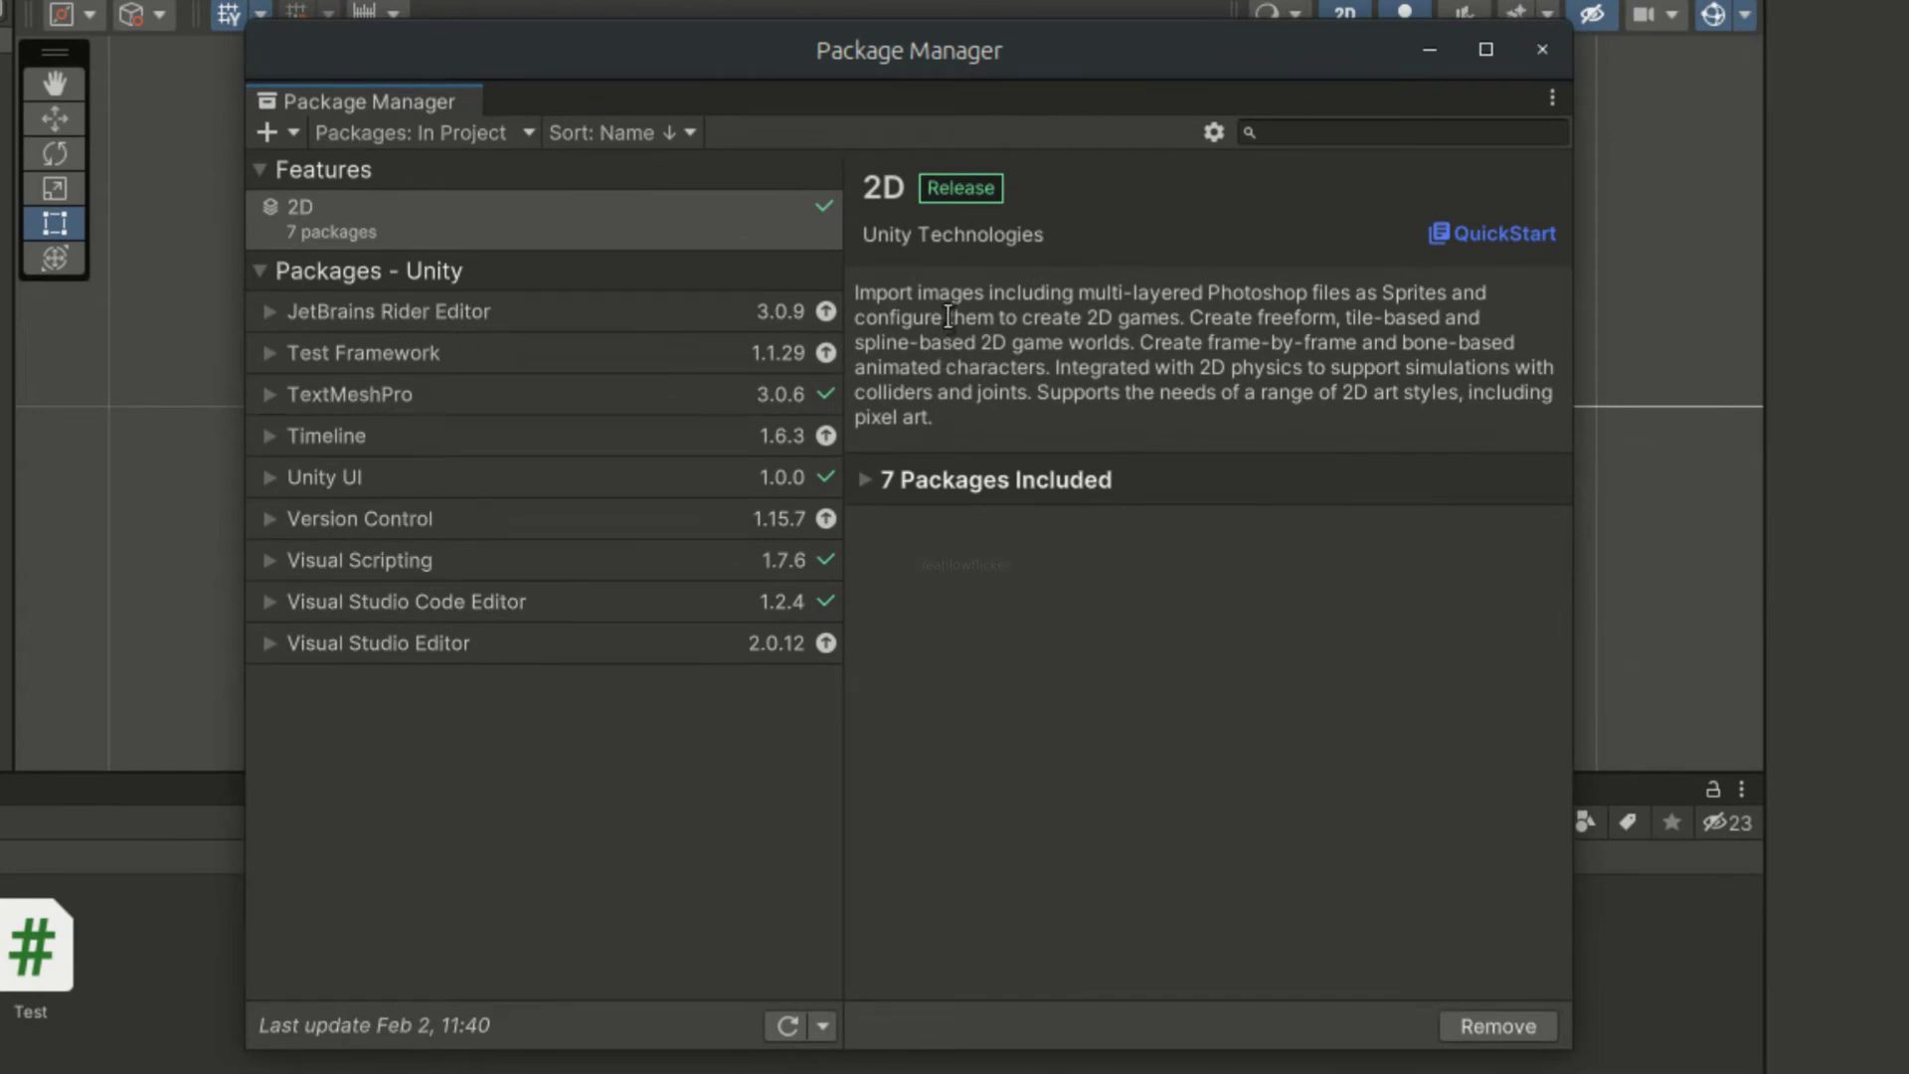
pyautogui.click(529, 133)
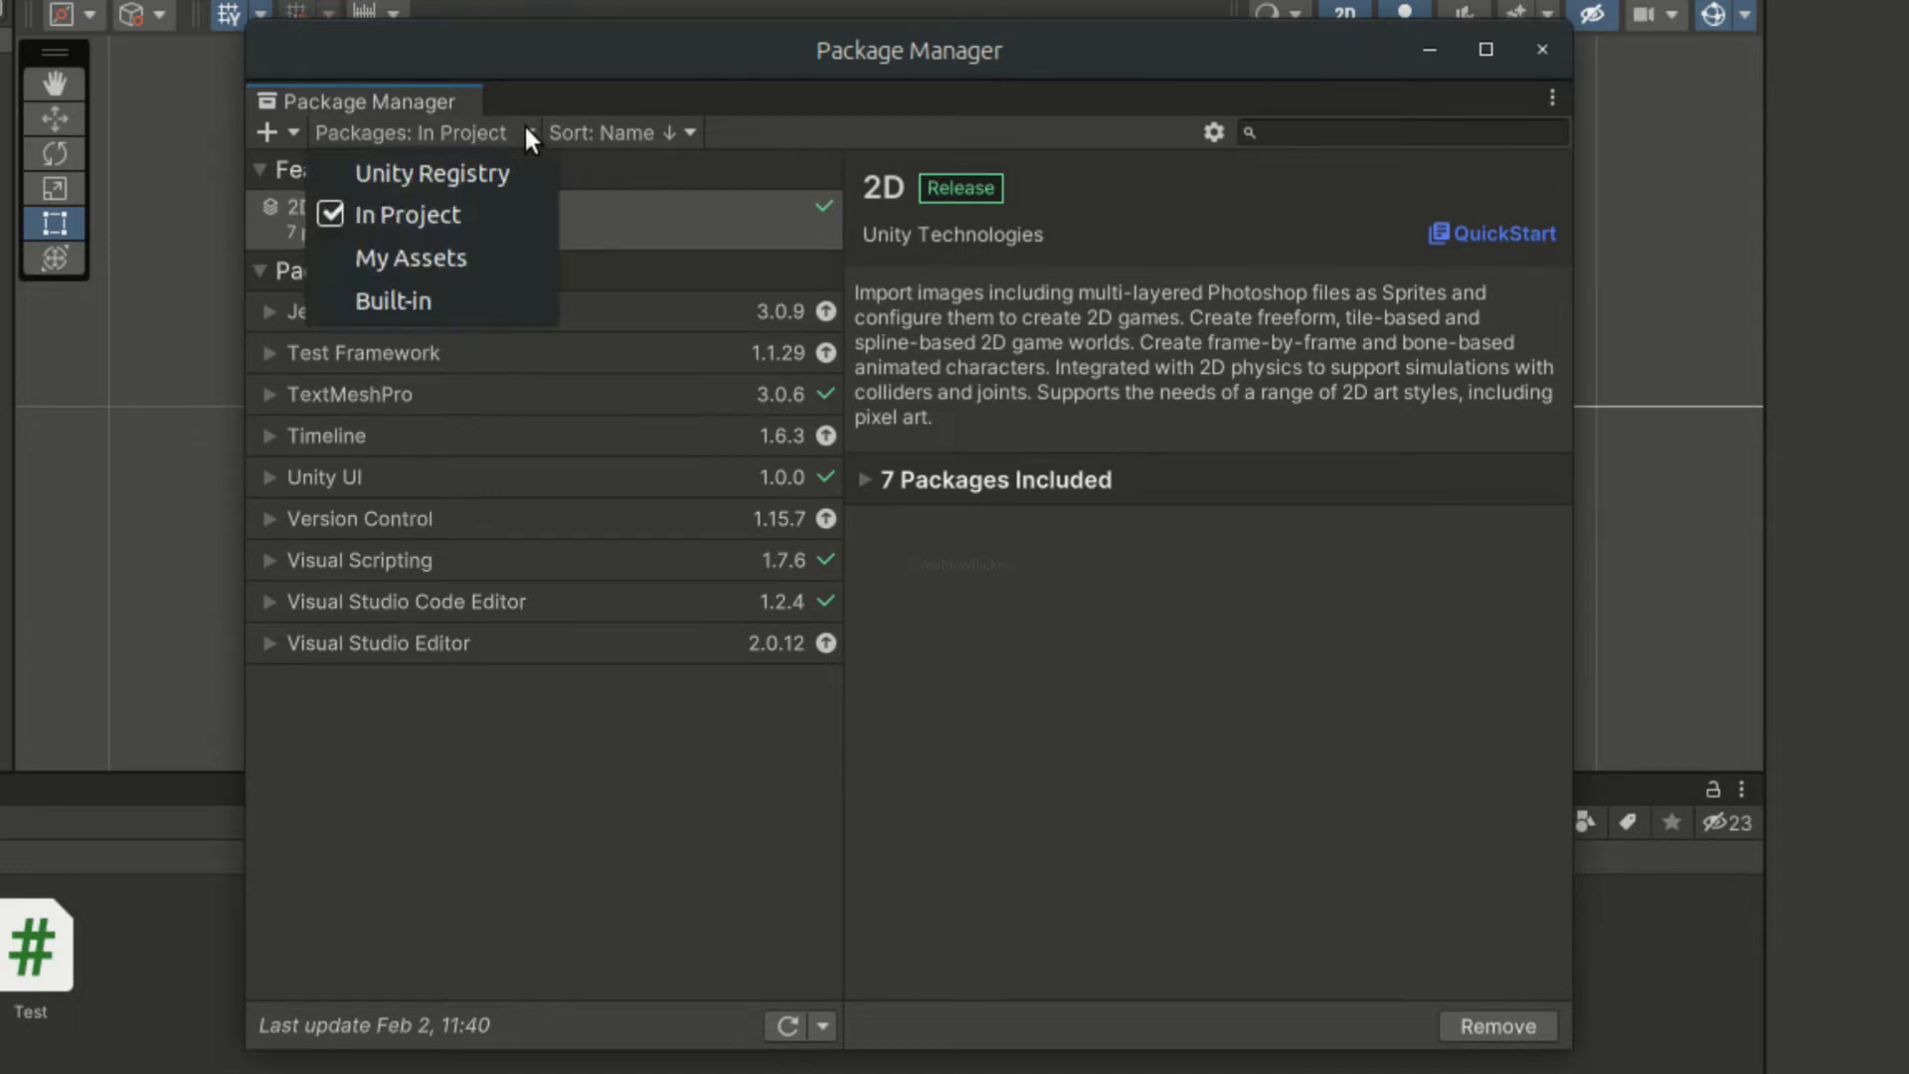
pyautogui.click(515, 257)
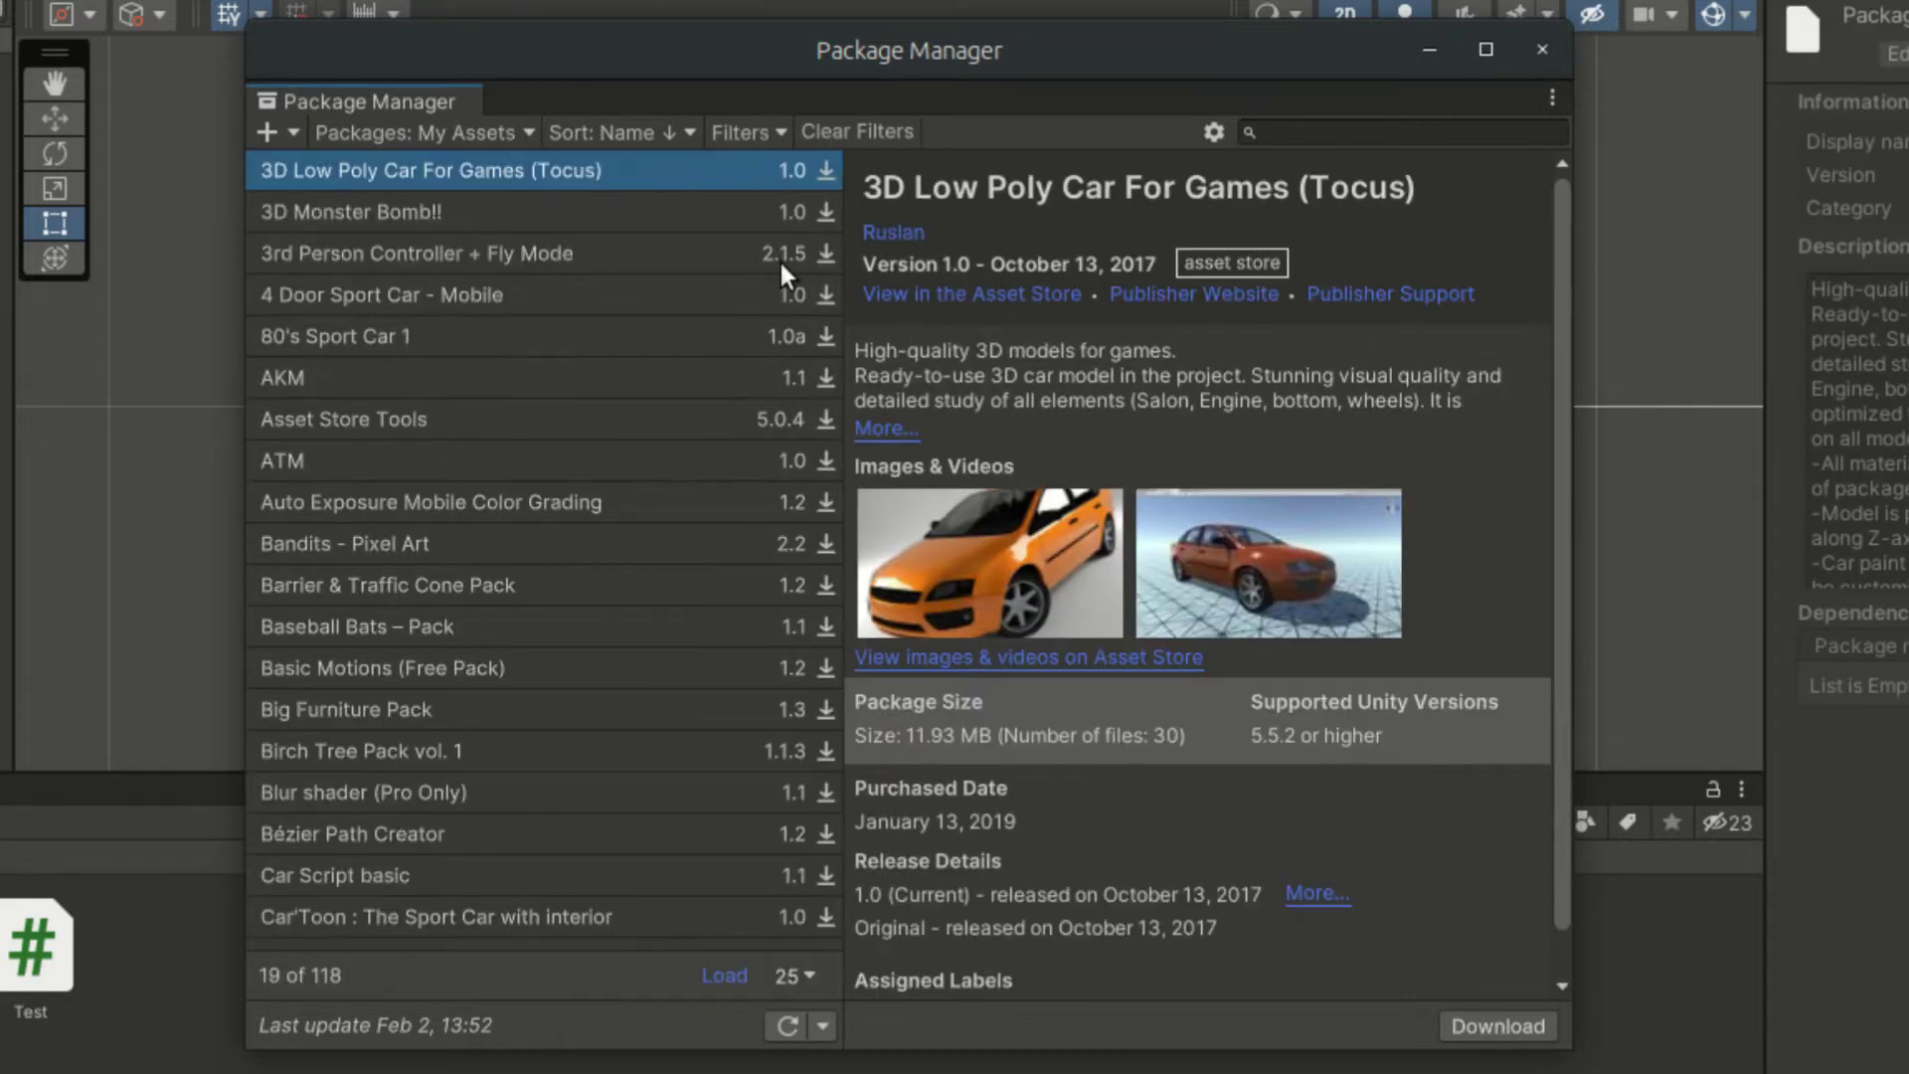
# - Sort owned assets by Purchased date and download the Rockets, Missiles & Bombs pack
pyautogui.click(637, 128)
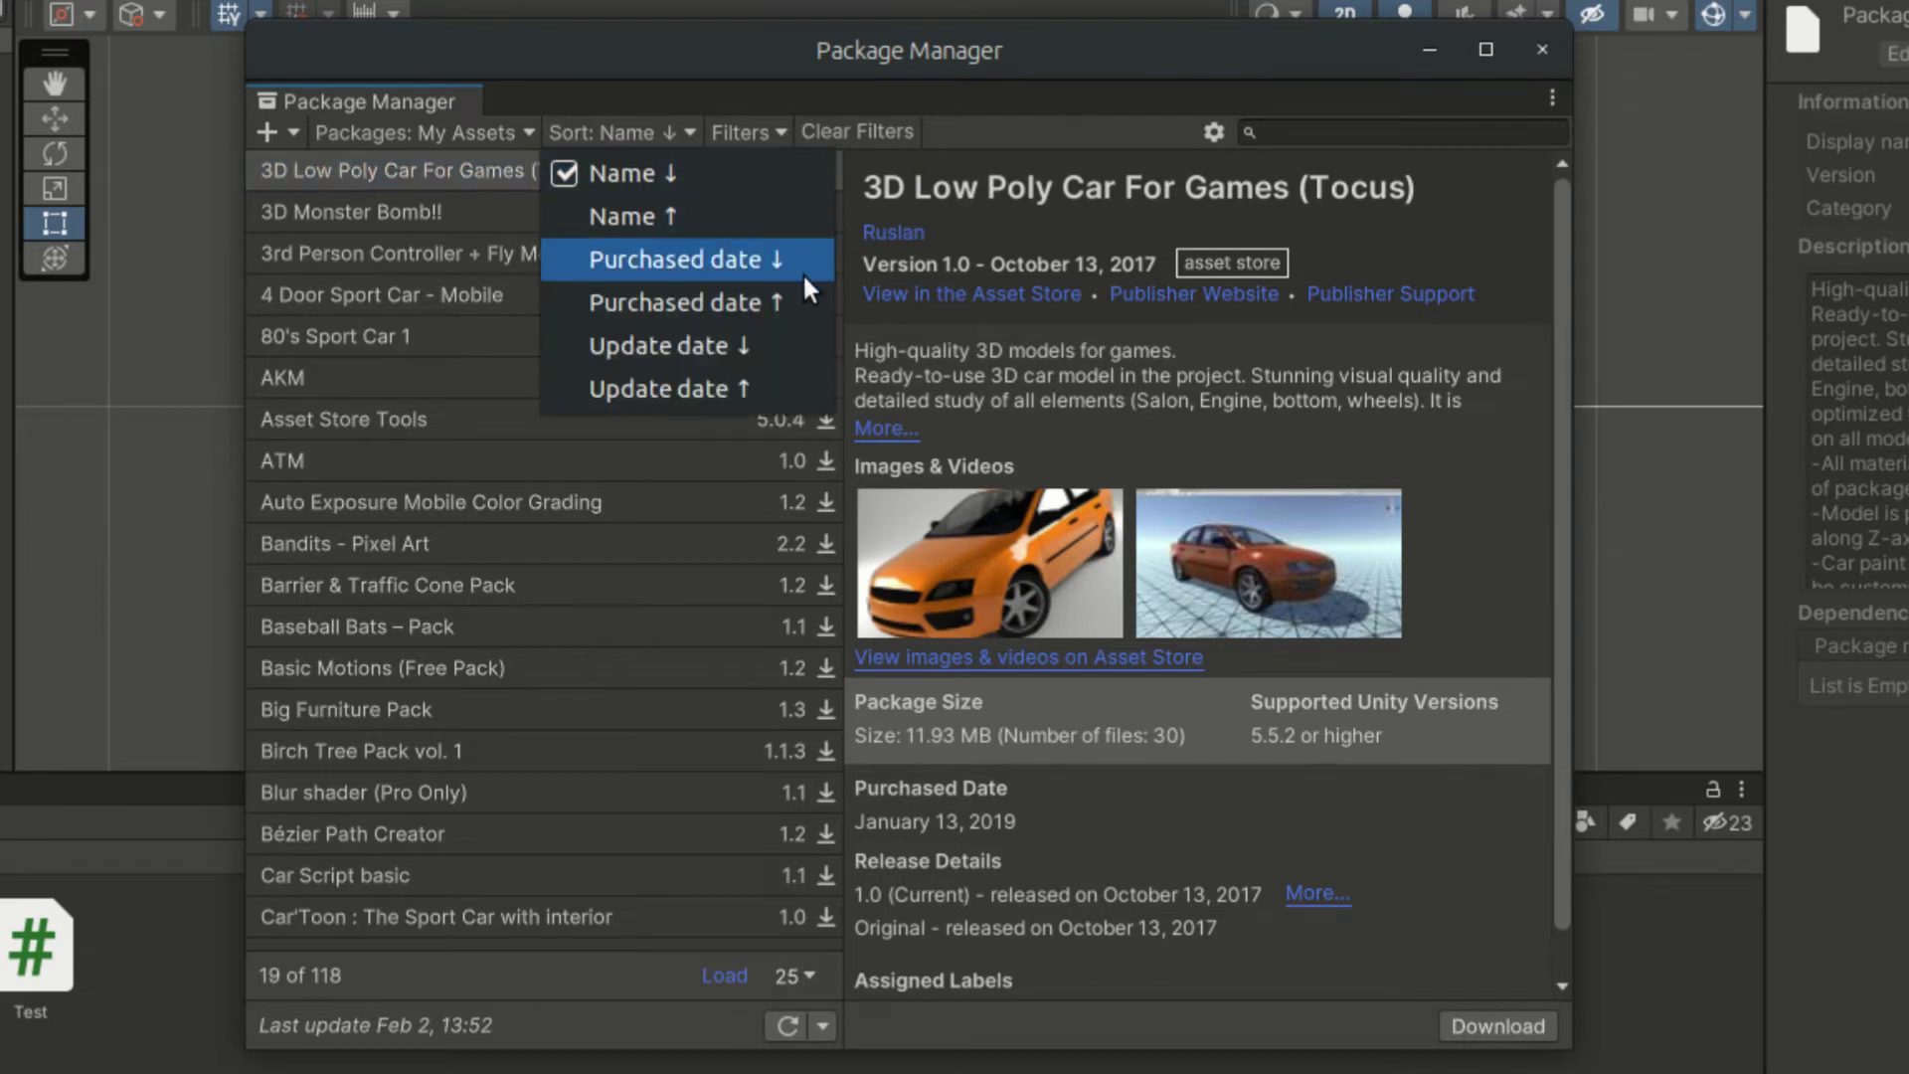
pyautogui.click(799, 302)
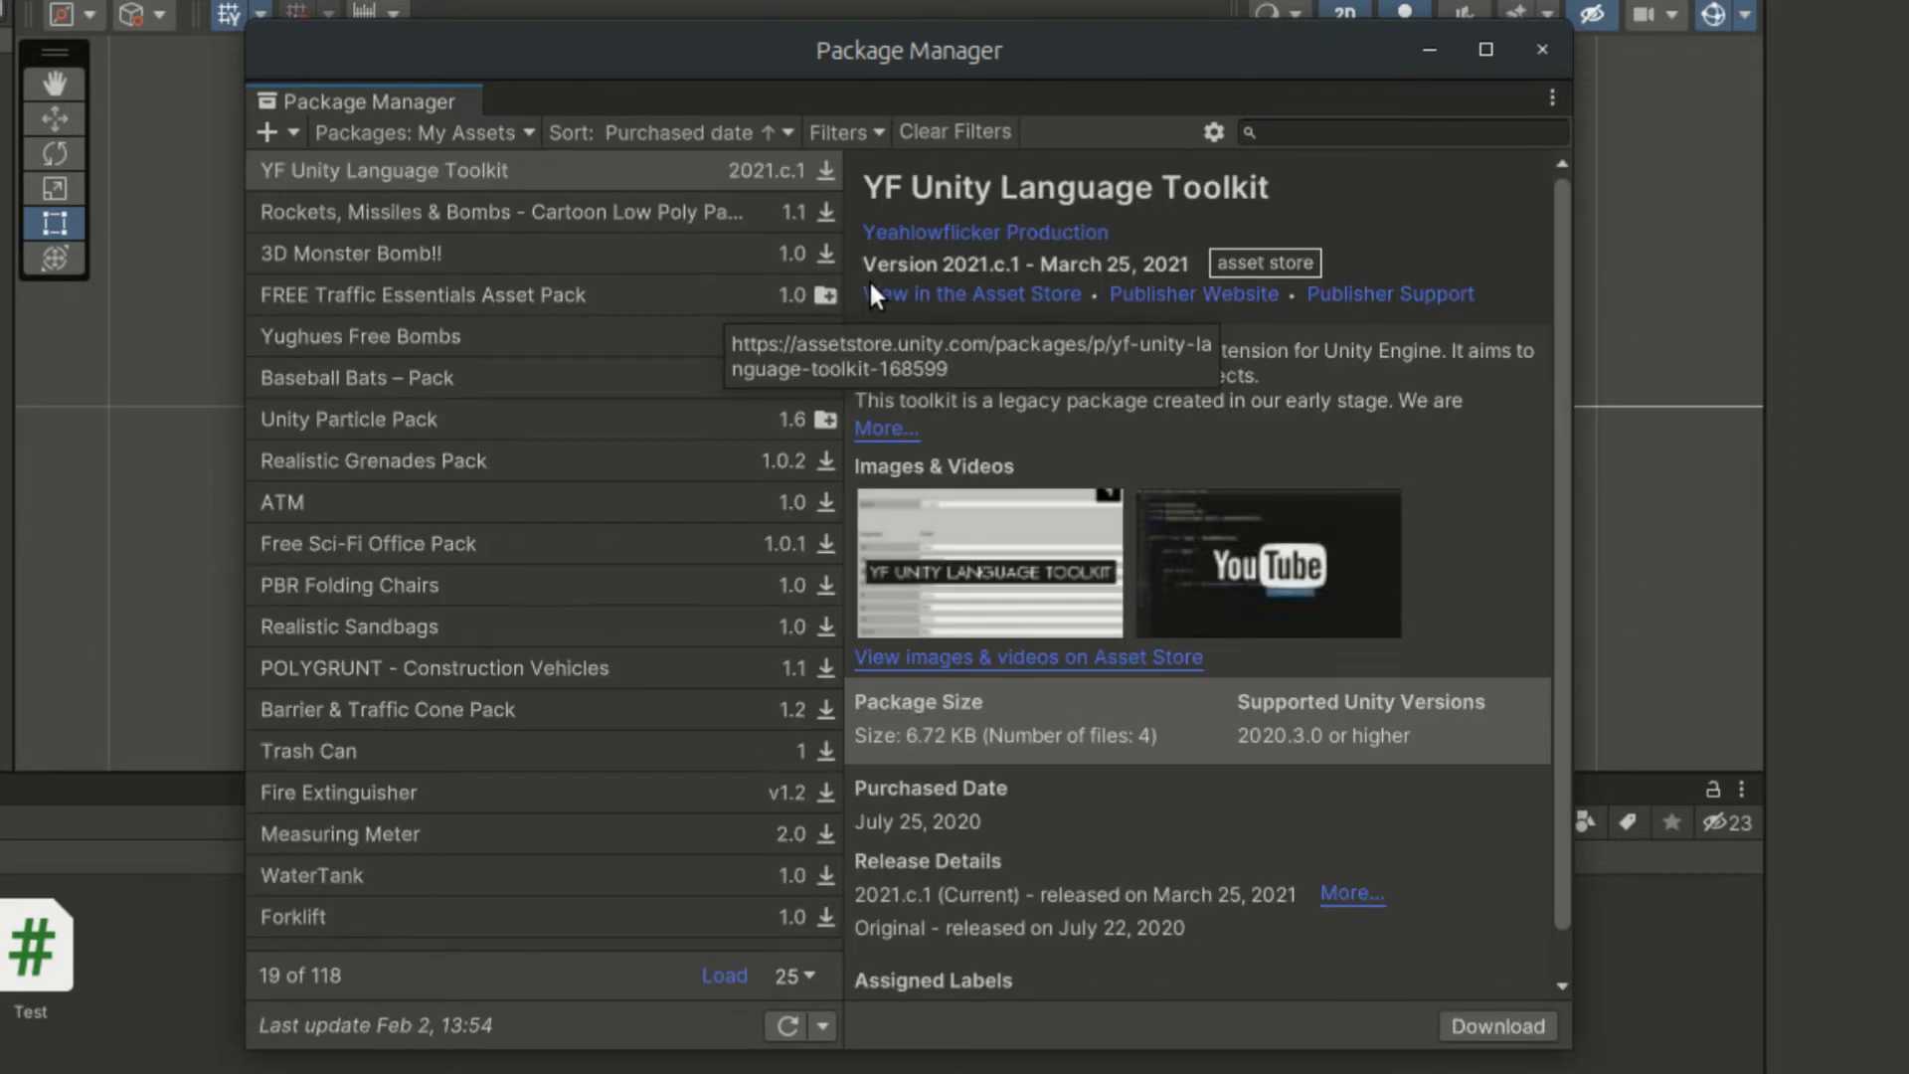
pyautogui.click(637, 209)
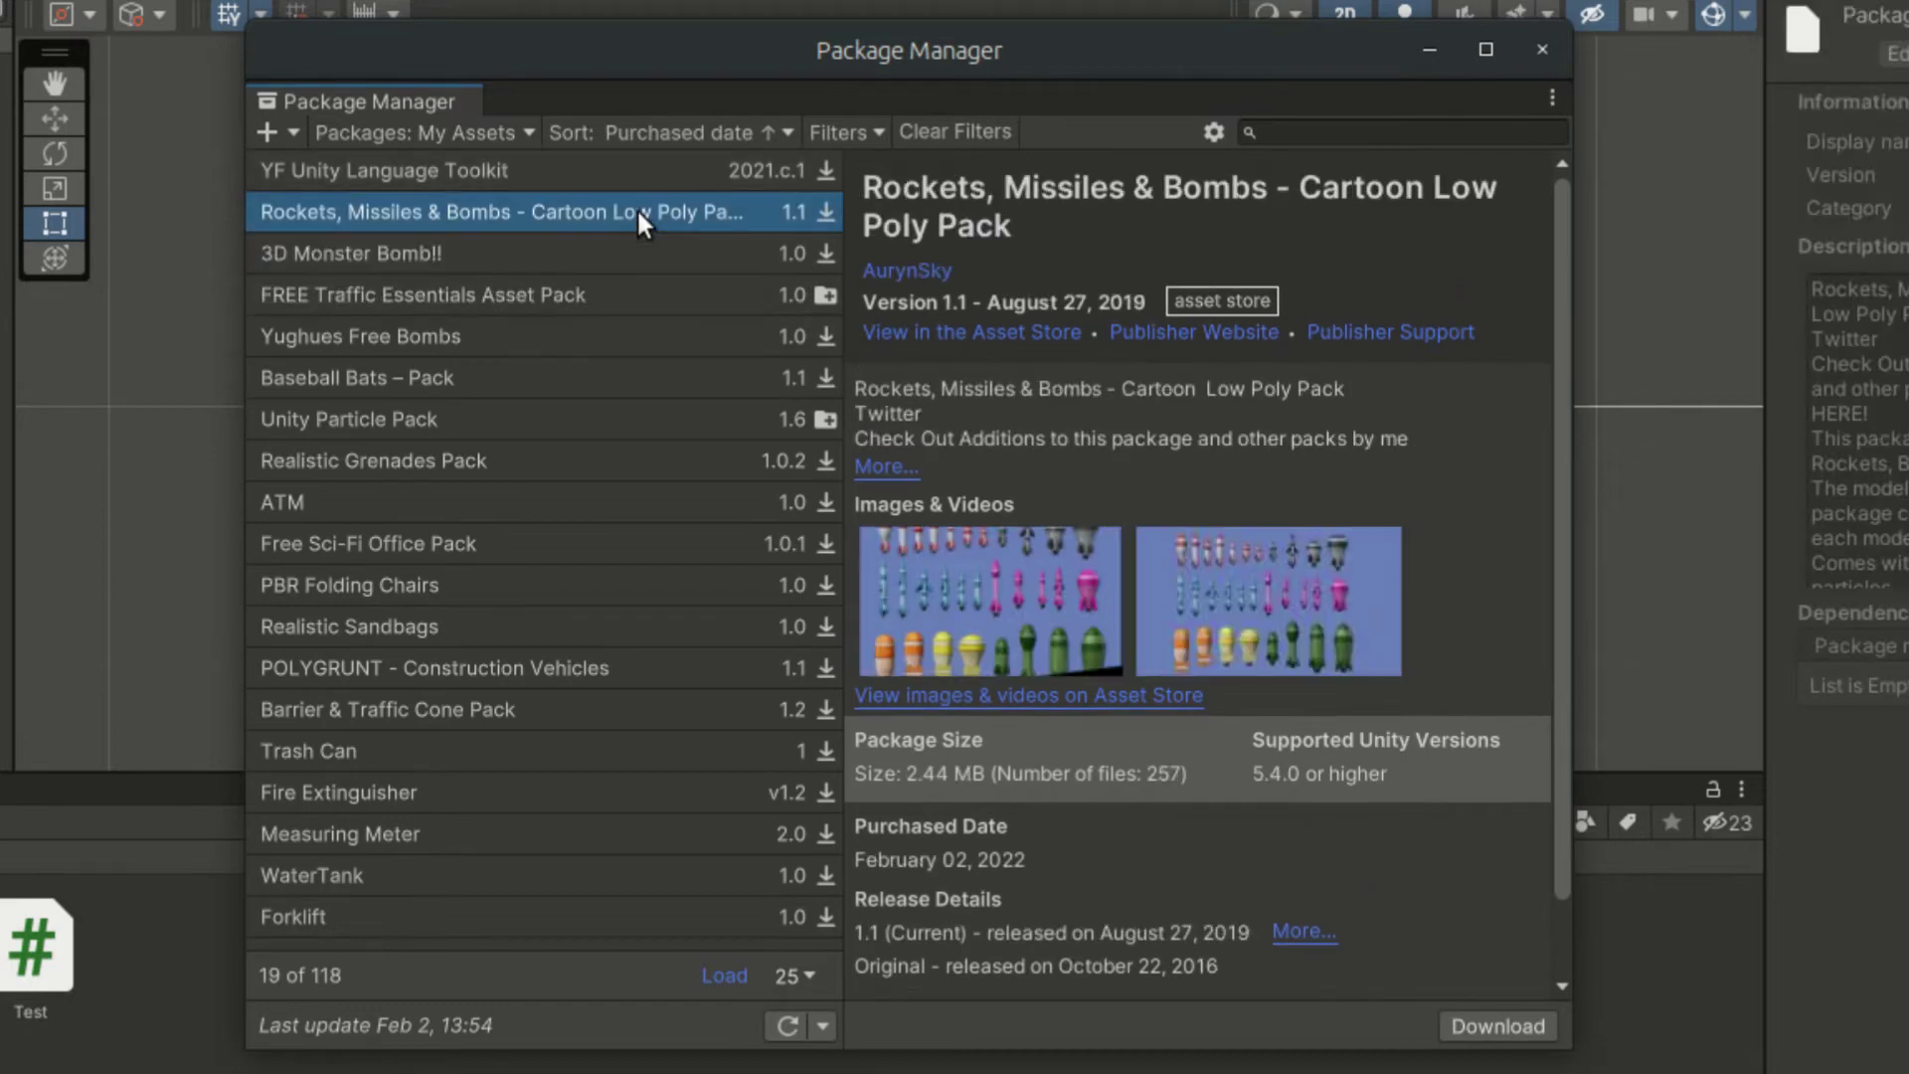
pyautogui.scroll(-2, 1442, 741)
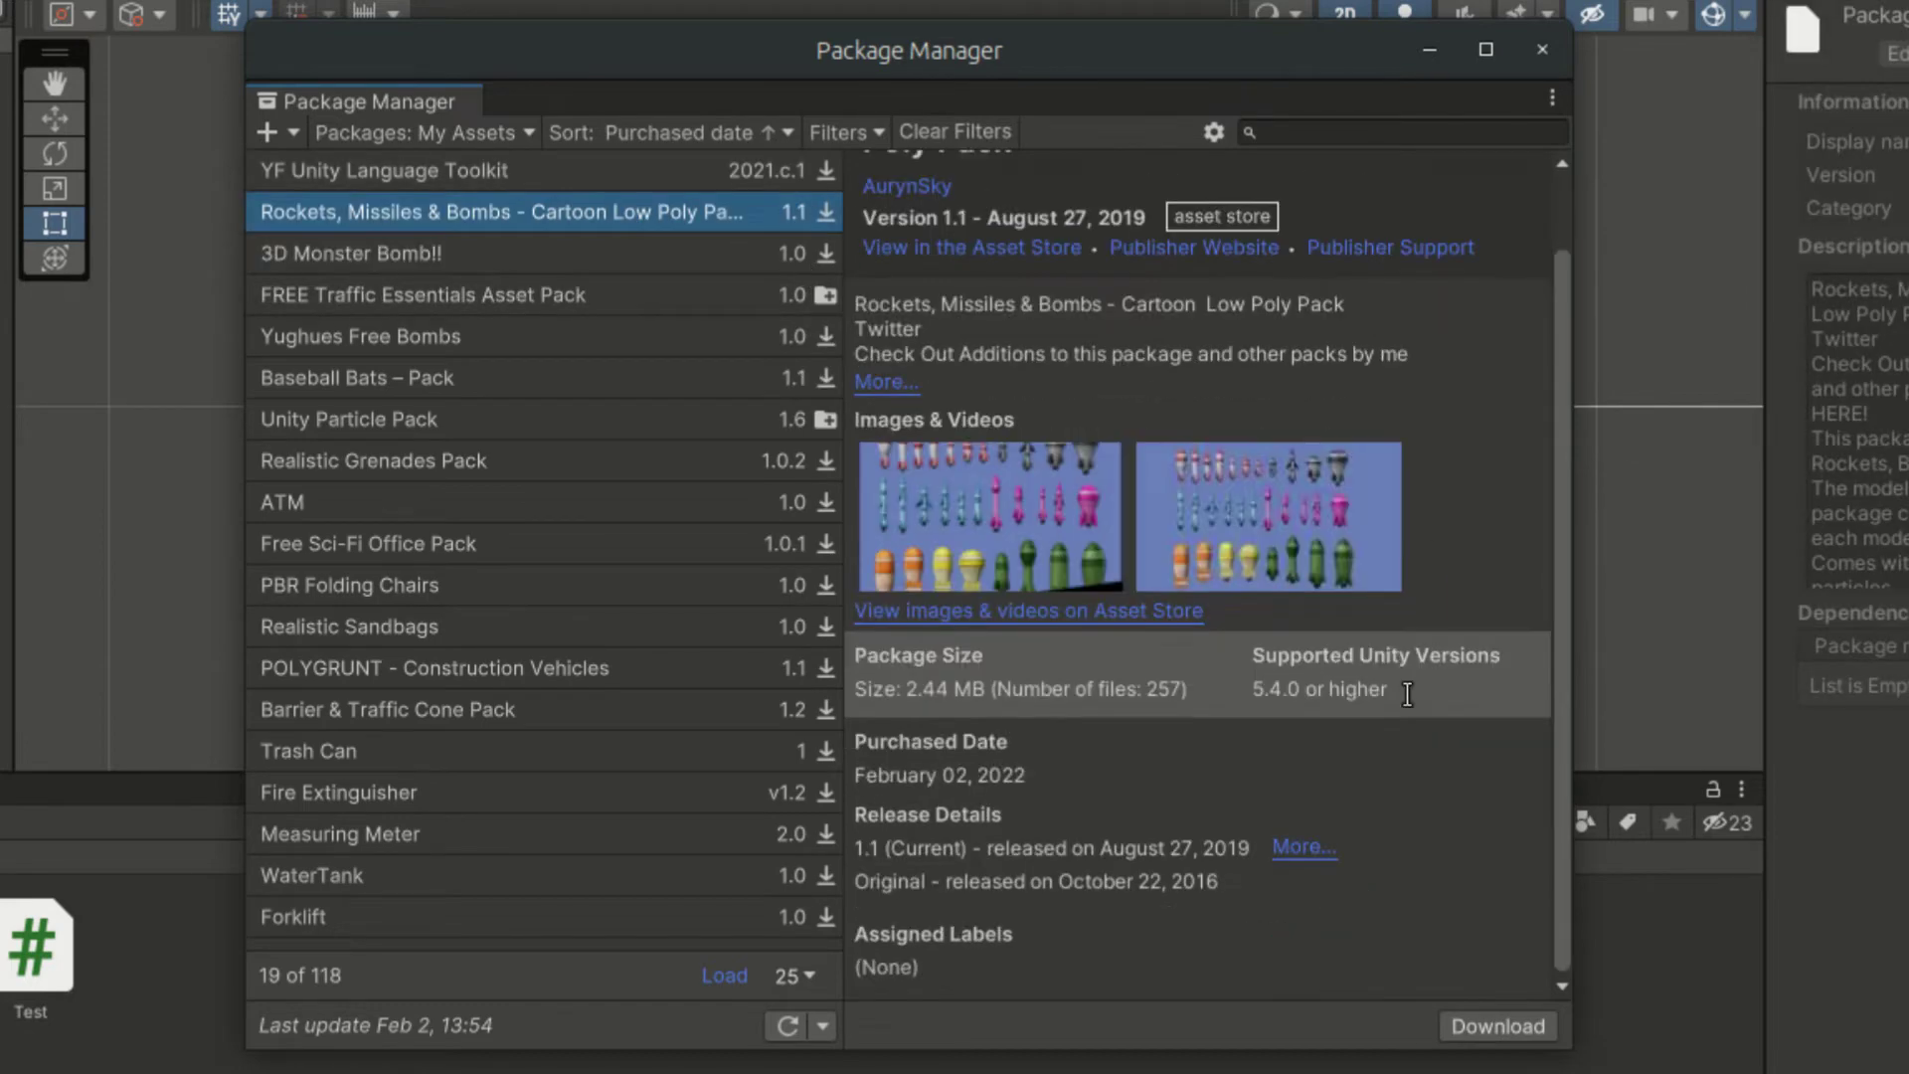
pyautogui.click(1523, 1024)
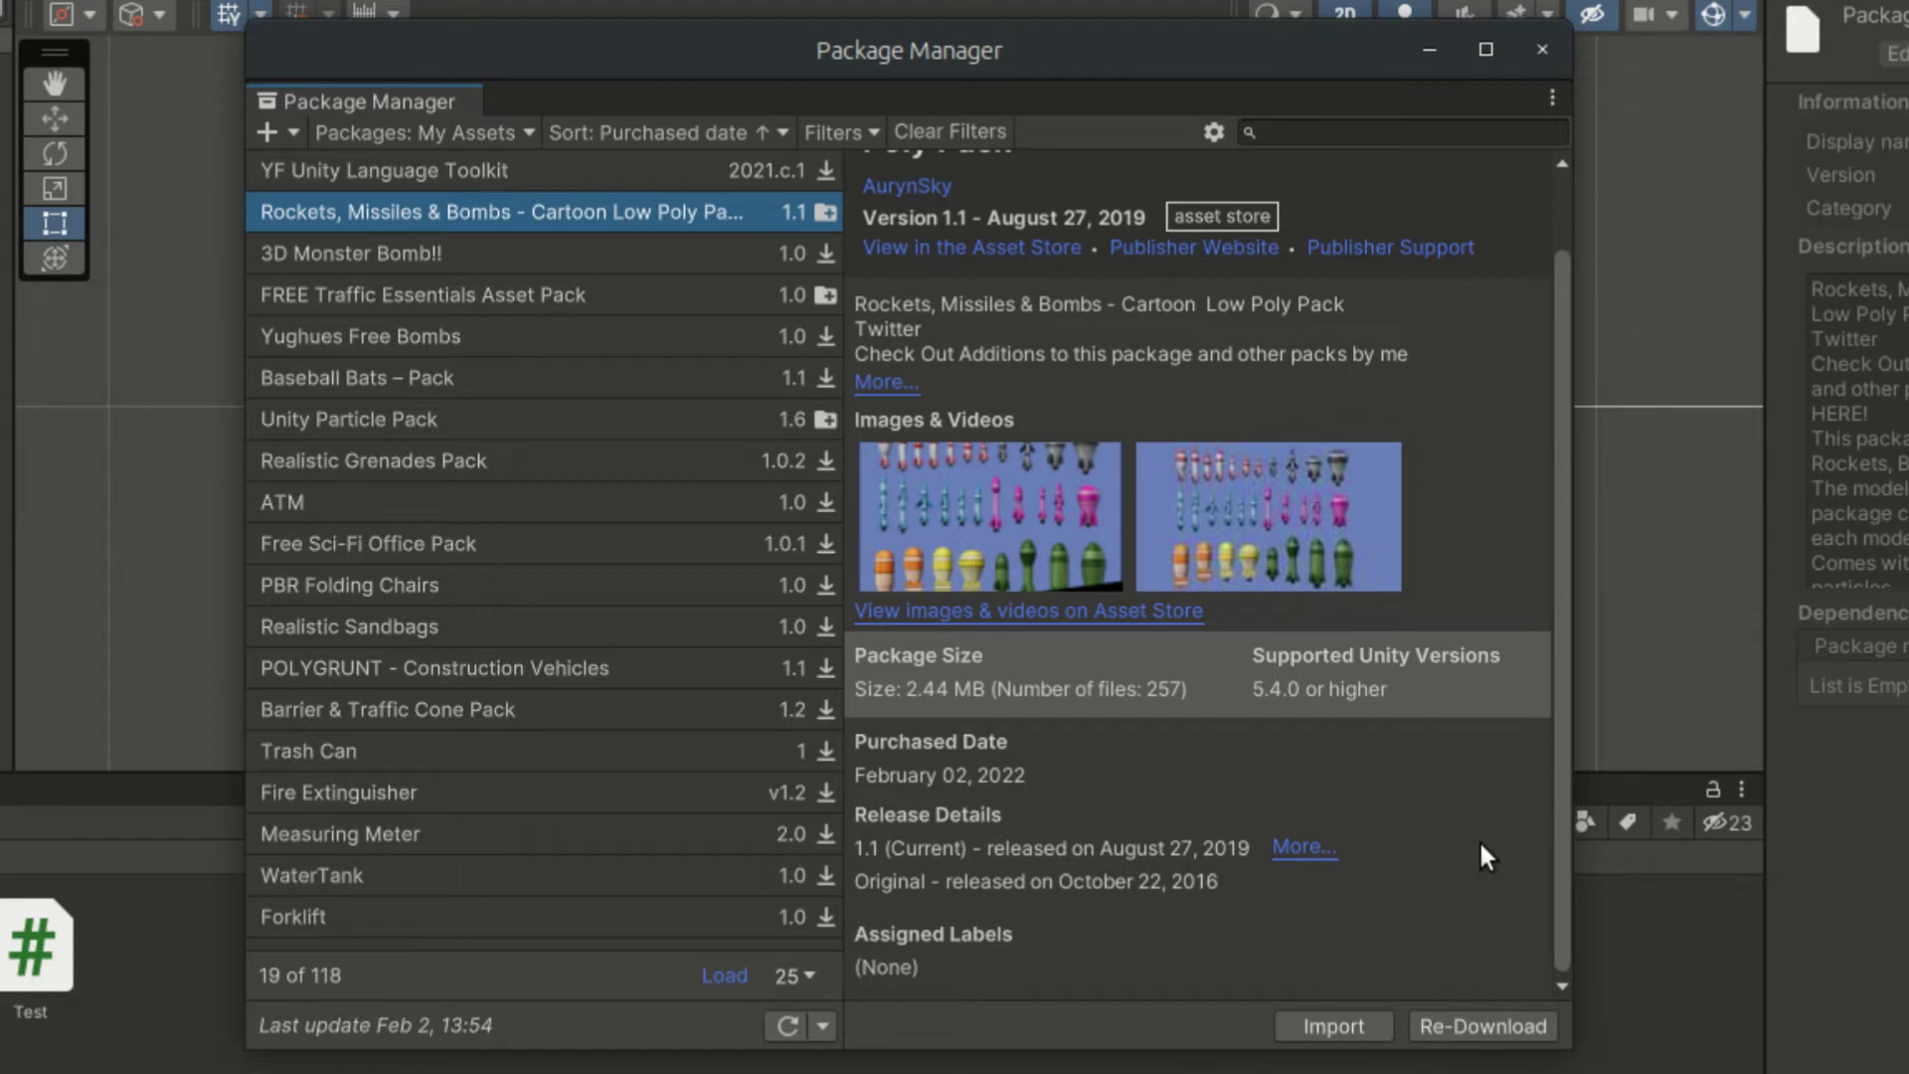
# - Import all files of the Rockets, Missiles & Bombs pack into the project
pyautogui.click(1334, 1024)
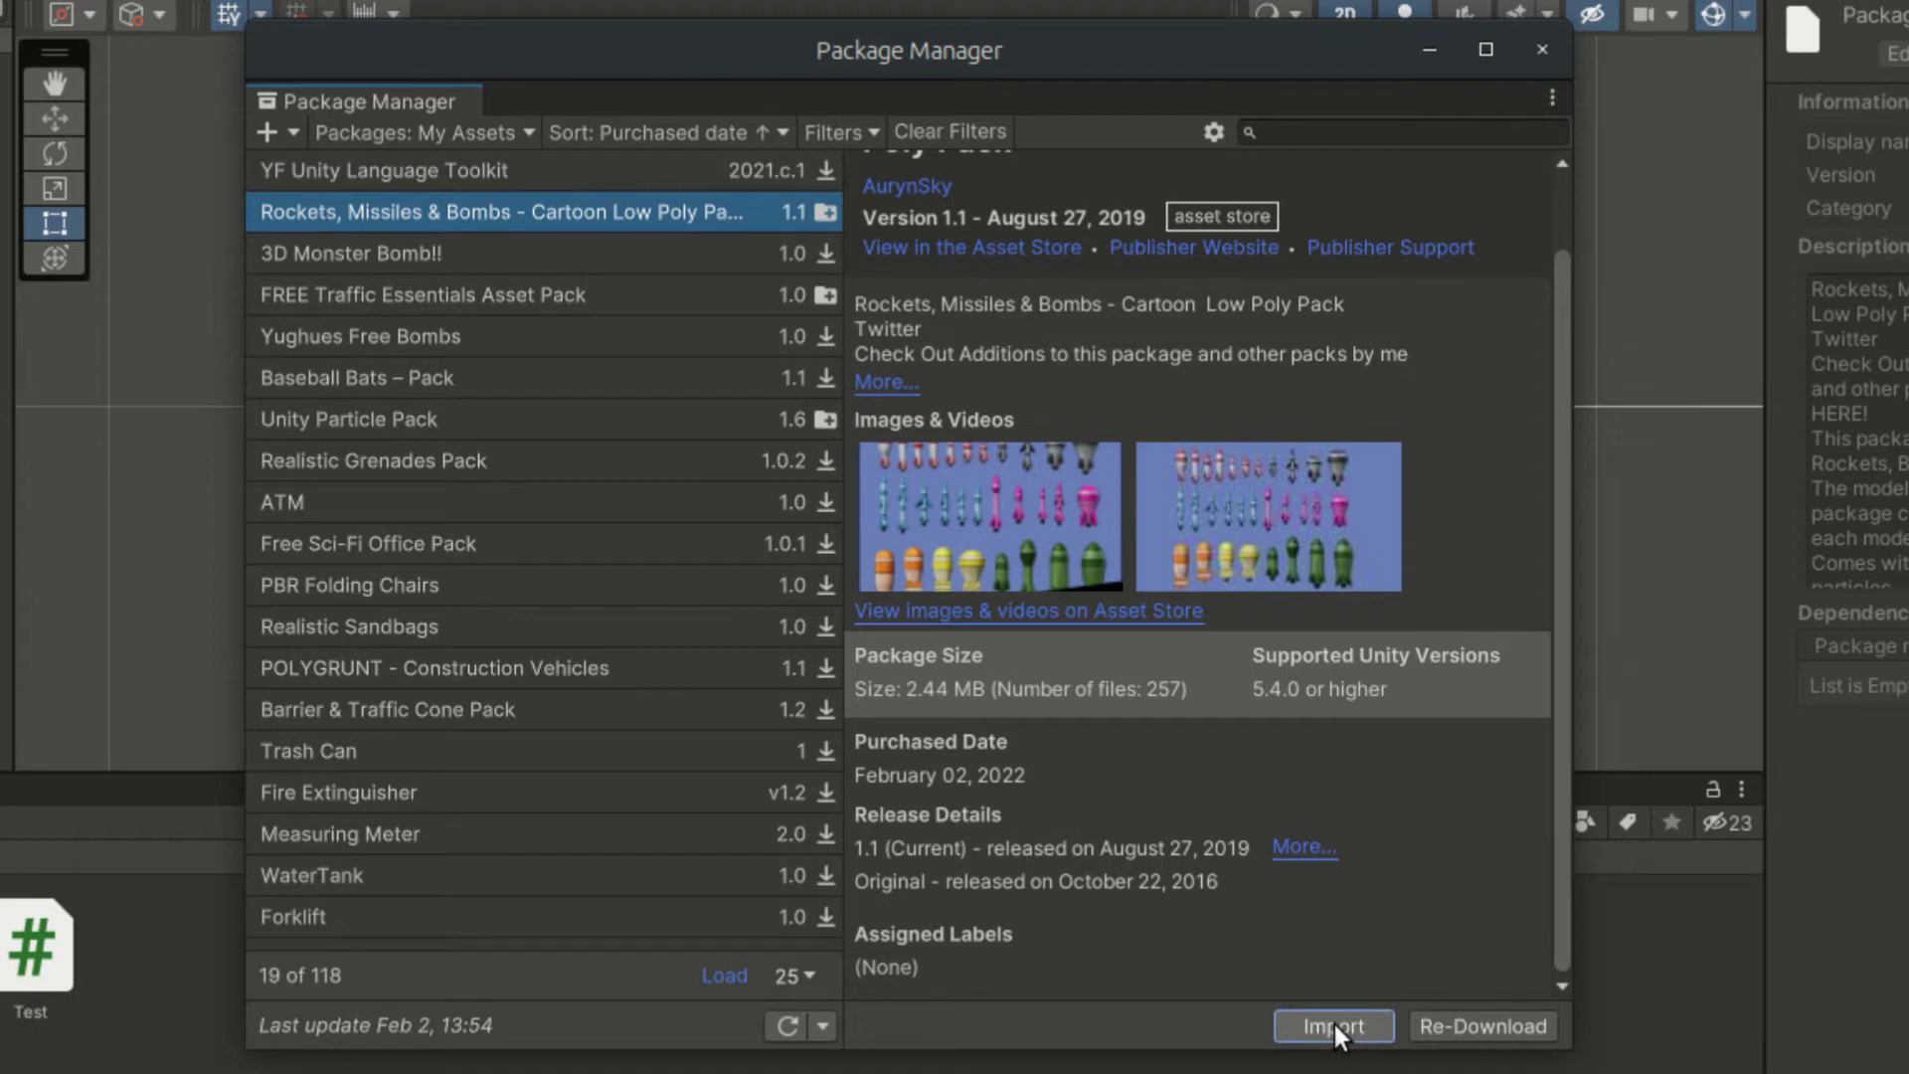
pyautogui.moveTo(1702, 438); pyautogui.dragTo(947, 136)
pyautogui.scroll(-8, 921, 511)
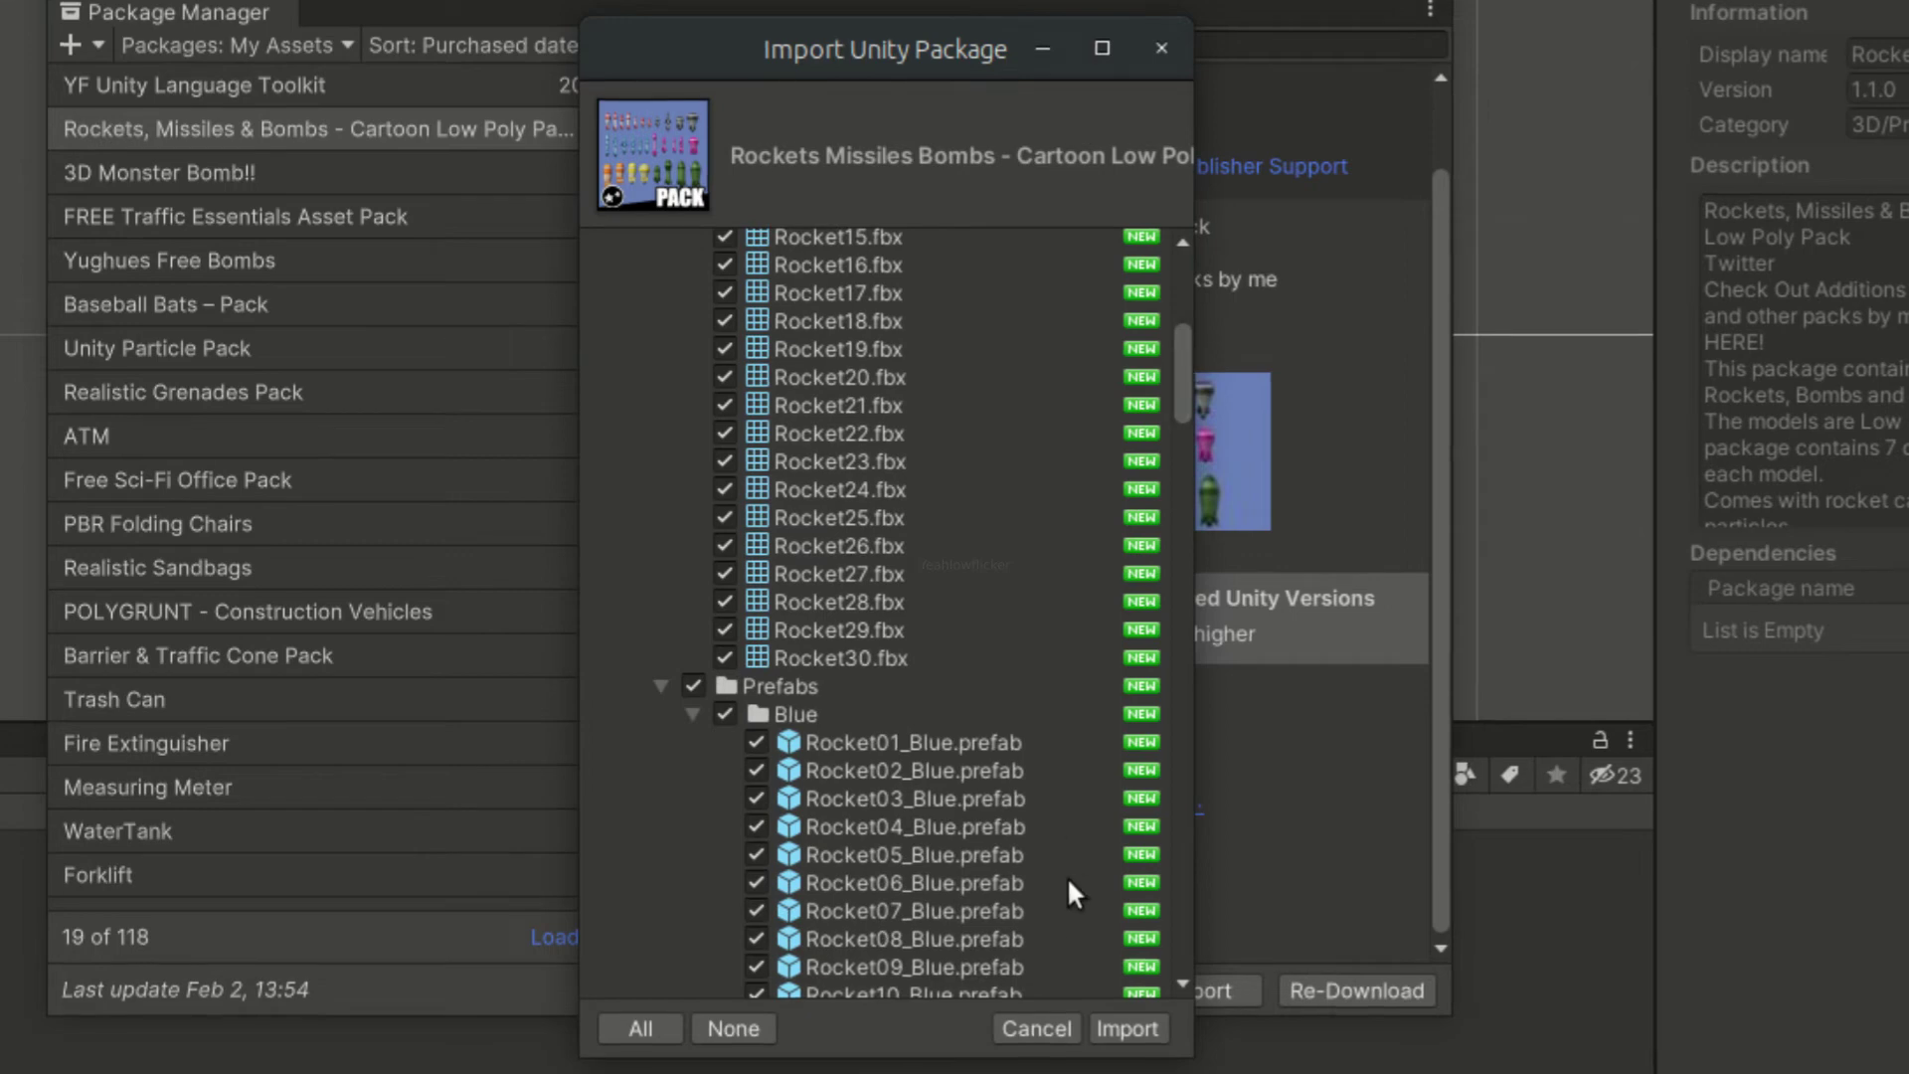
pyautogui.click(1109, 1030)
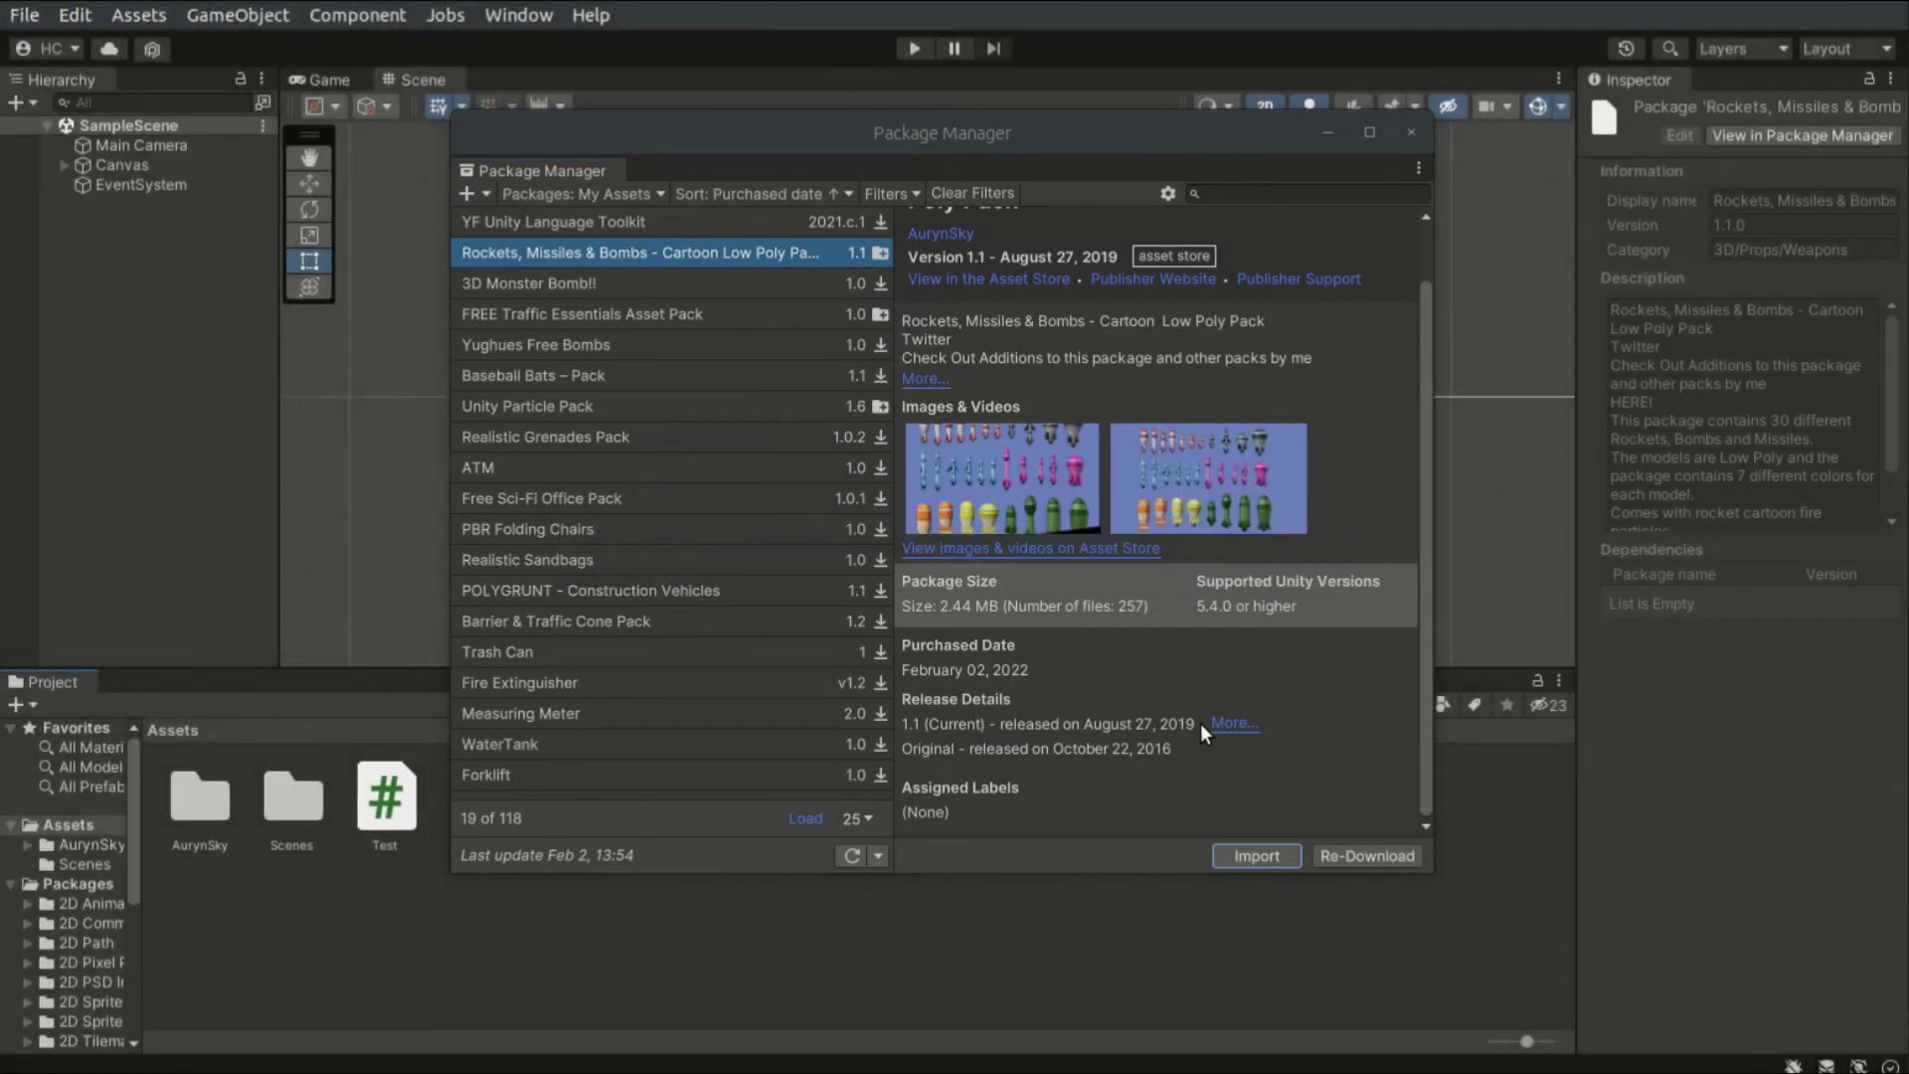
# - Close Package Manager and browse to AurynSky > Rockets Missiles and Bombs > Prefabs > Blue
pyautogui.click(1411, 132)
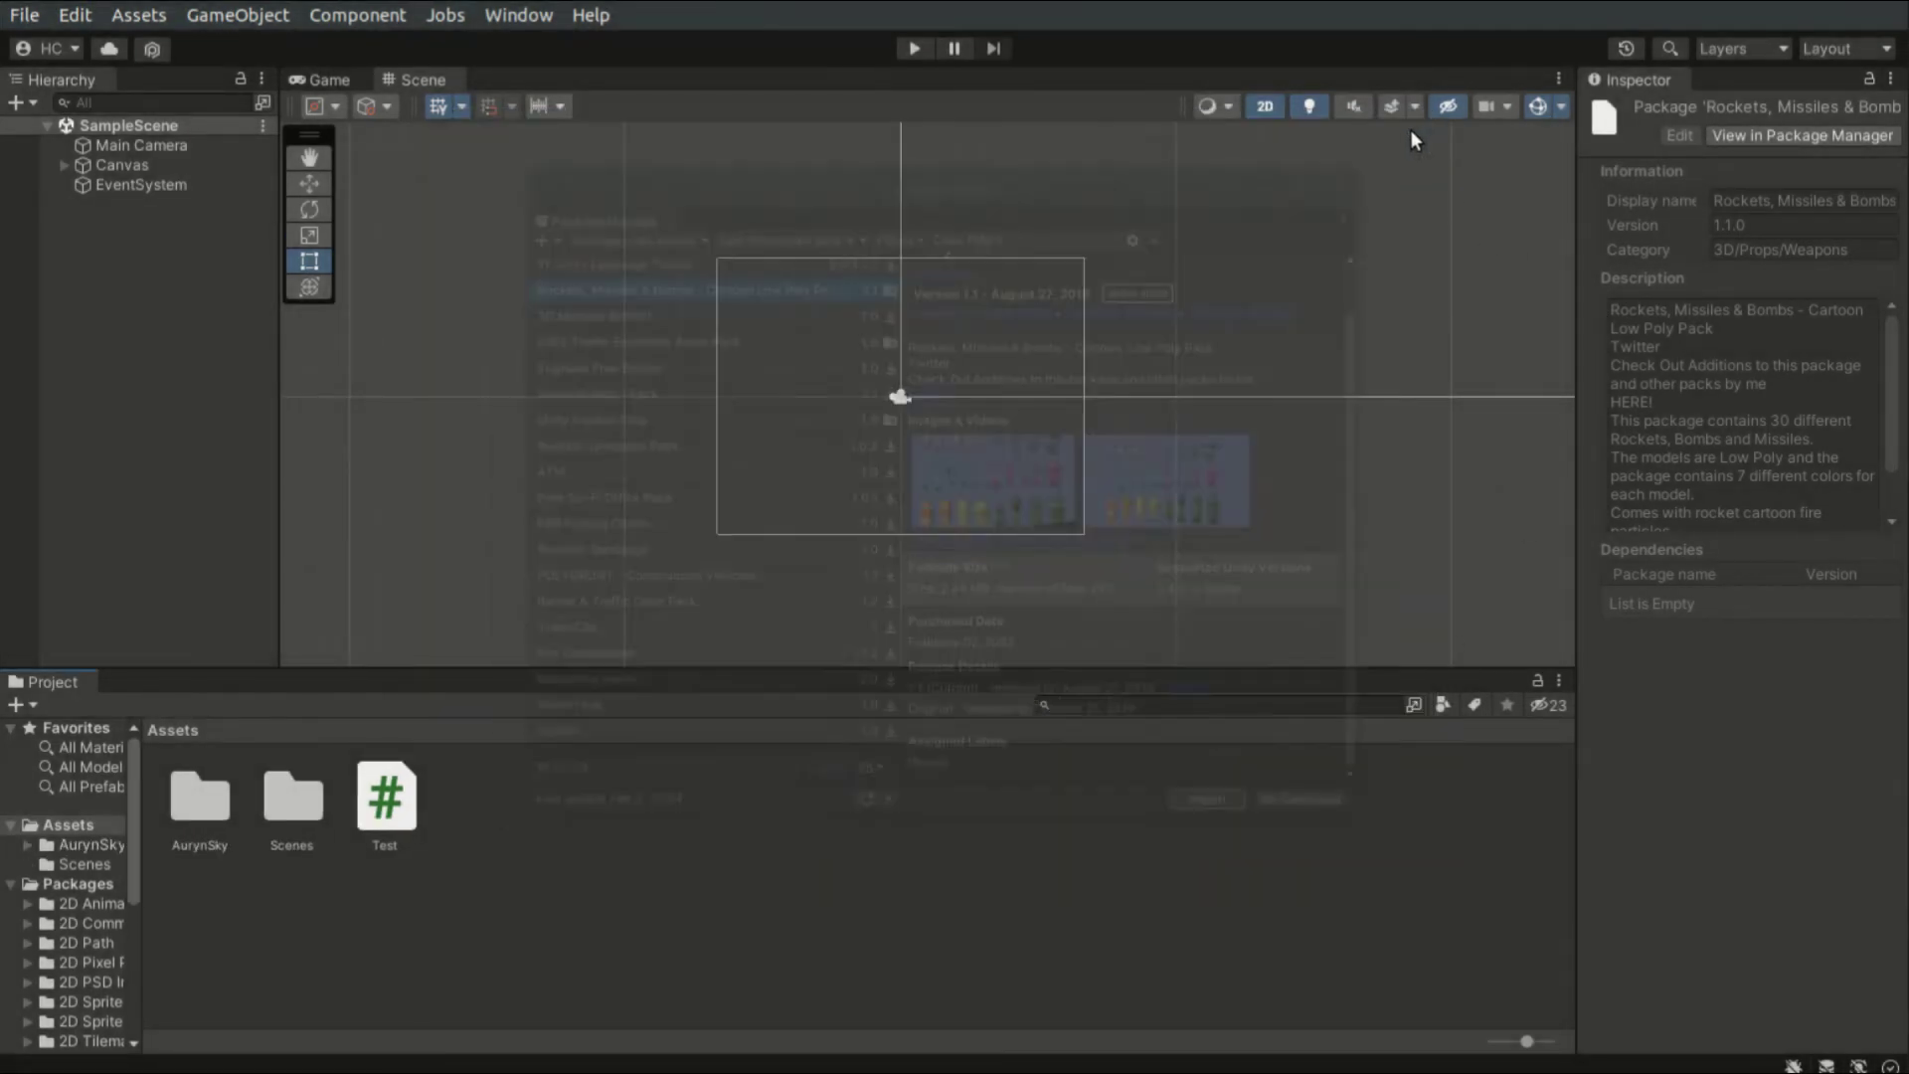
pyautogui.doubleClick(198, 810)
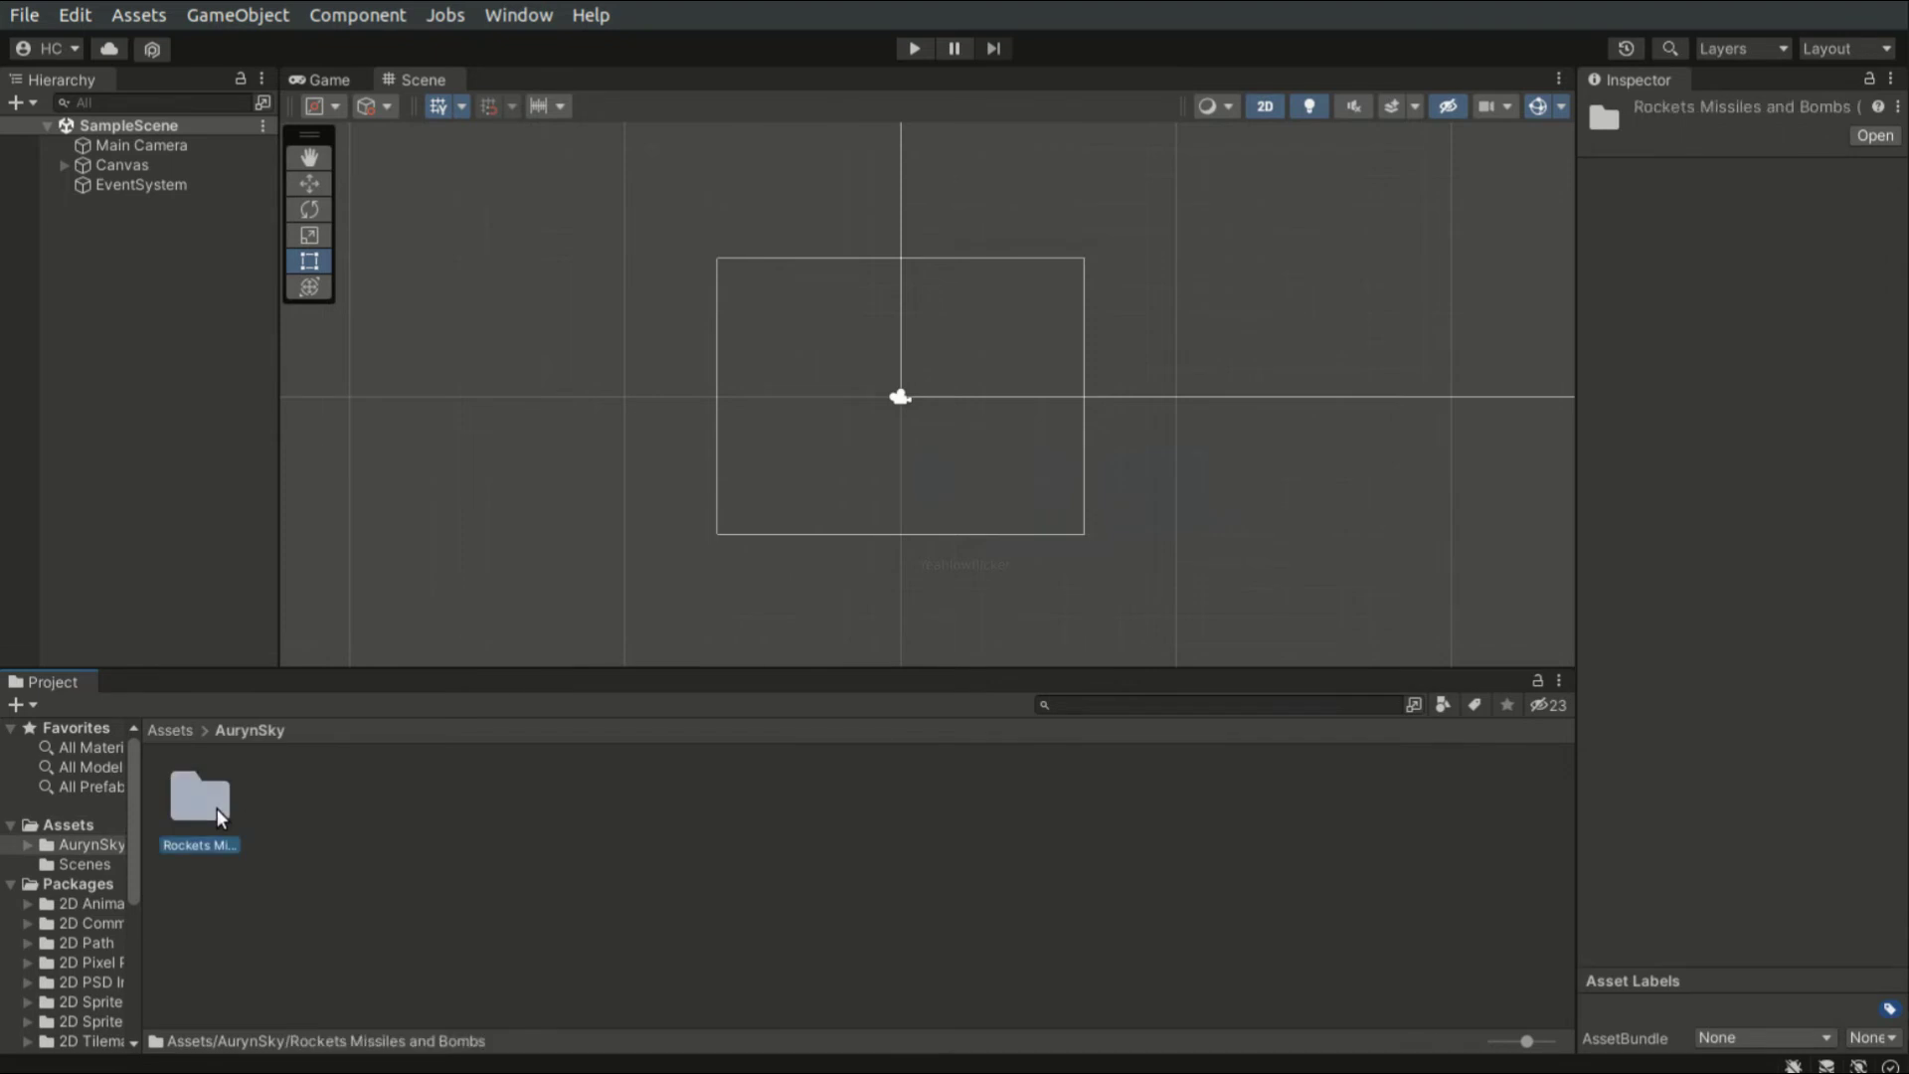
pyautogui.doubleClick(217, 810)
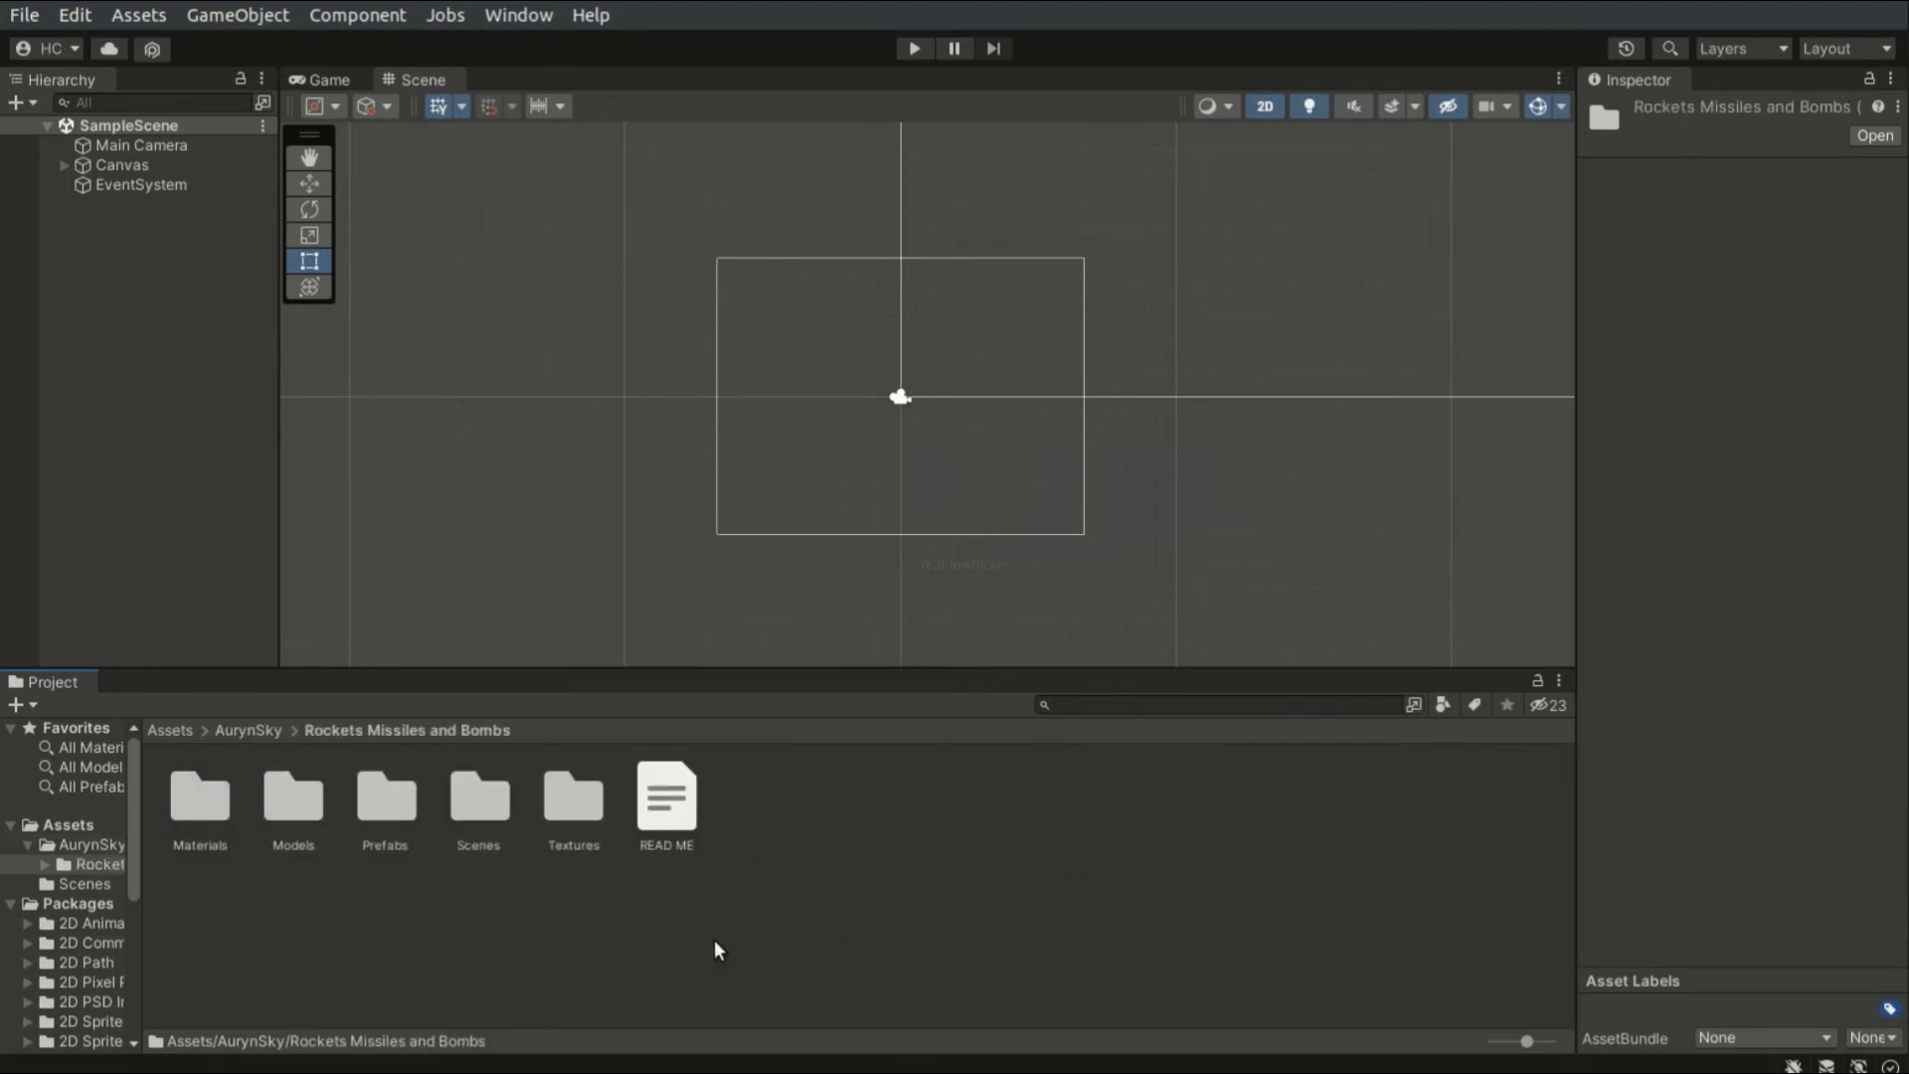
pyautogui.doubleClick(377, 810)
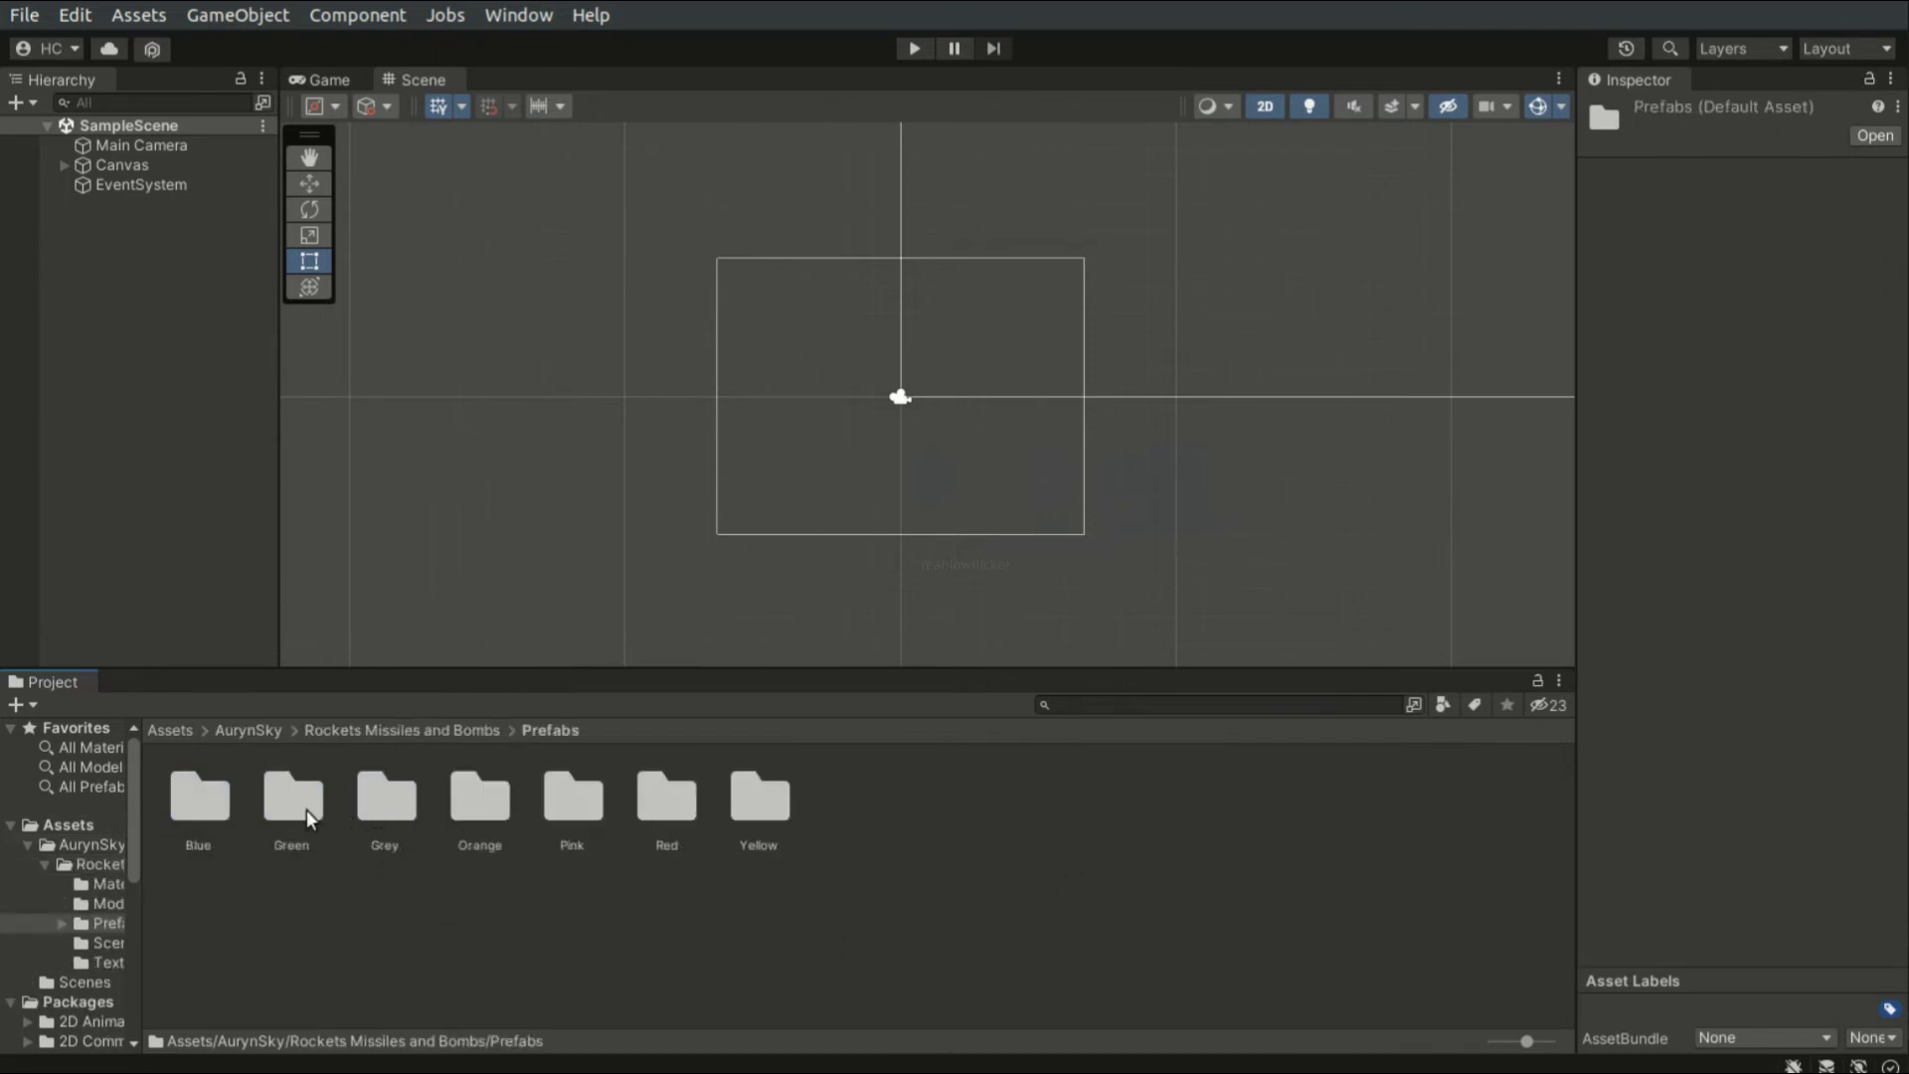
pyautogui.doubleClick(175, 815)
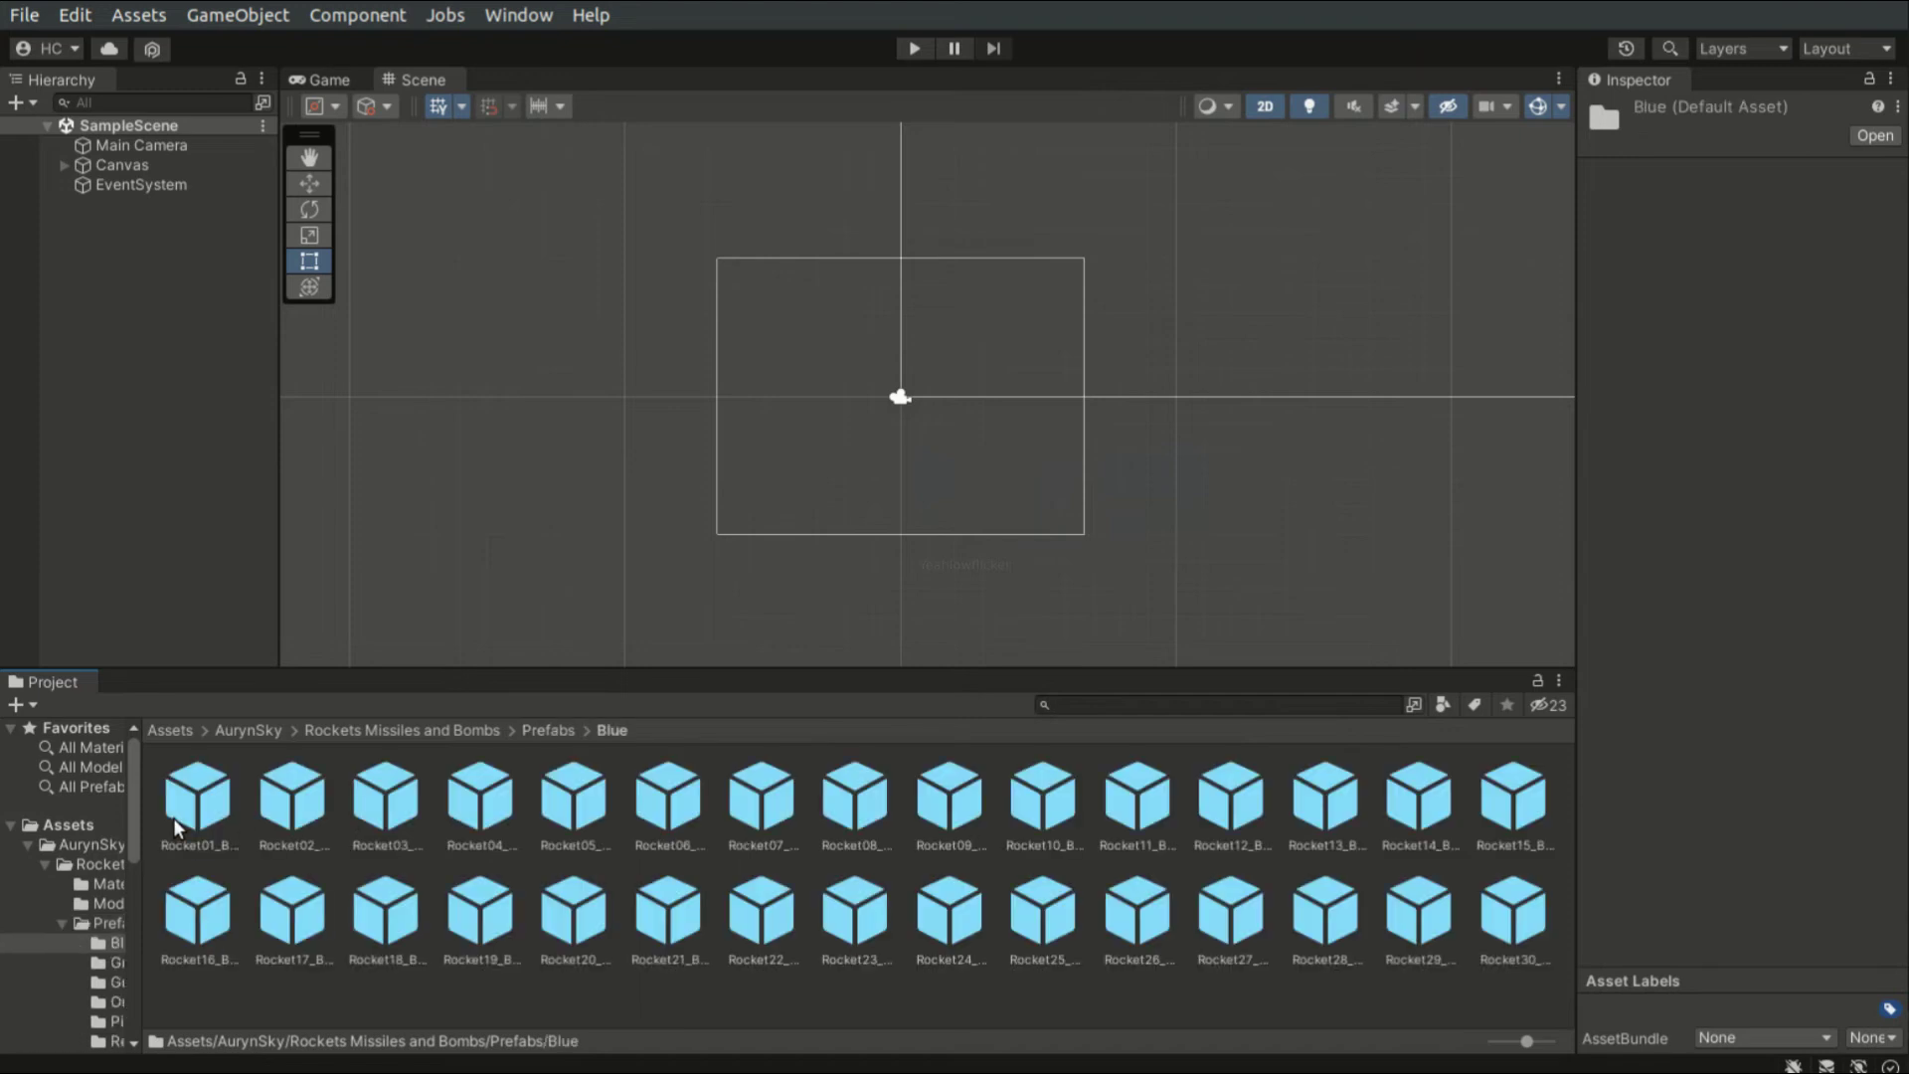
# - Place Rocket02_Blue in the scene and frame the view around it and the camera
pyautogui.moveTo(291, 800); pyautogui.dragTo(914, 601)
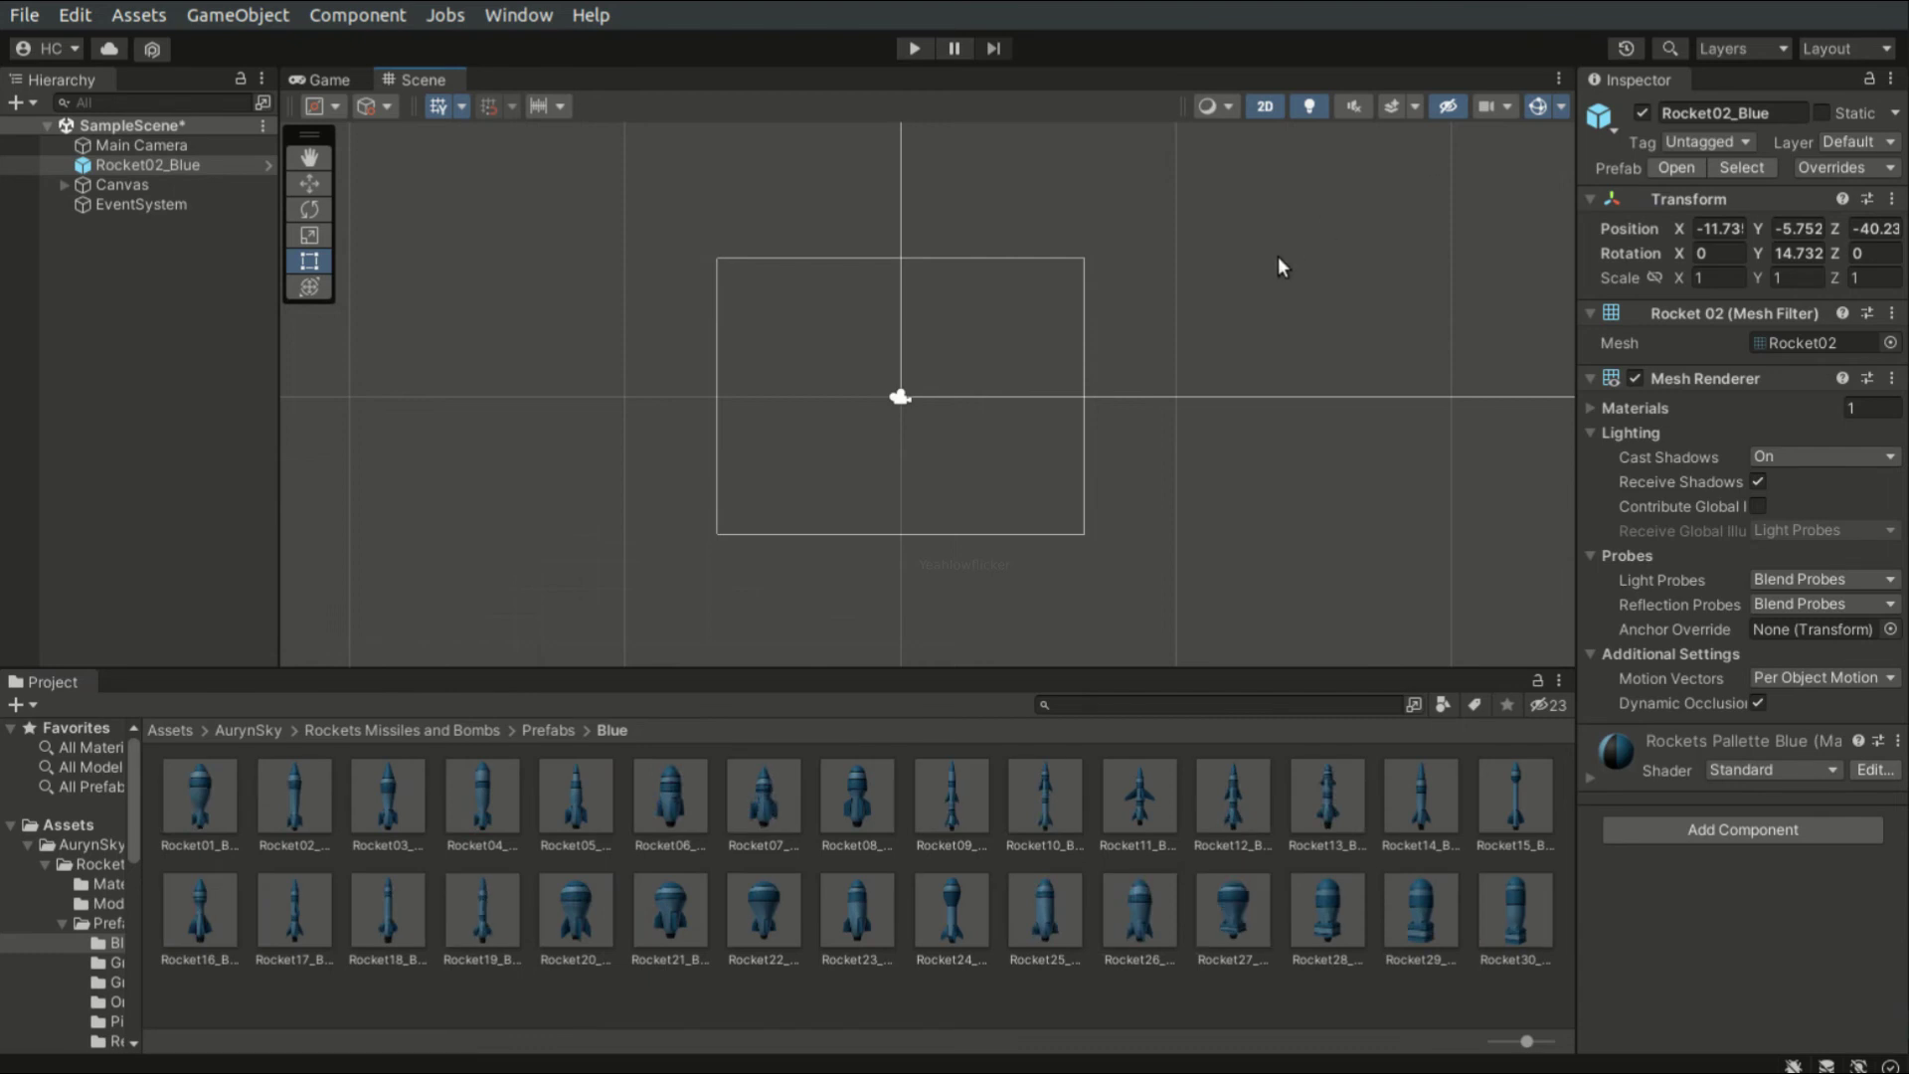
pyautogui.press('f')
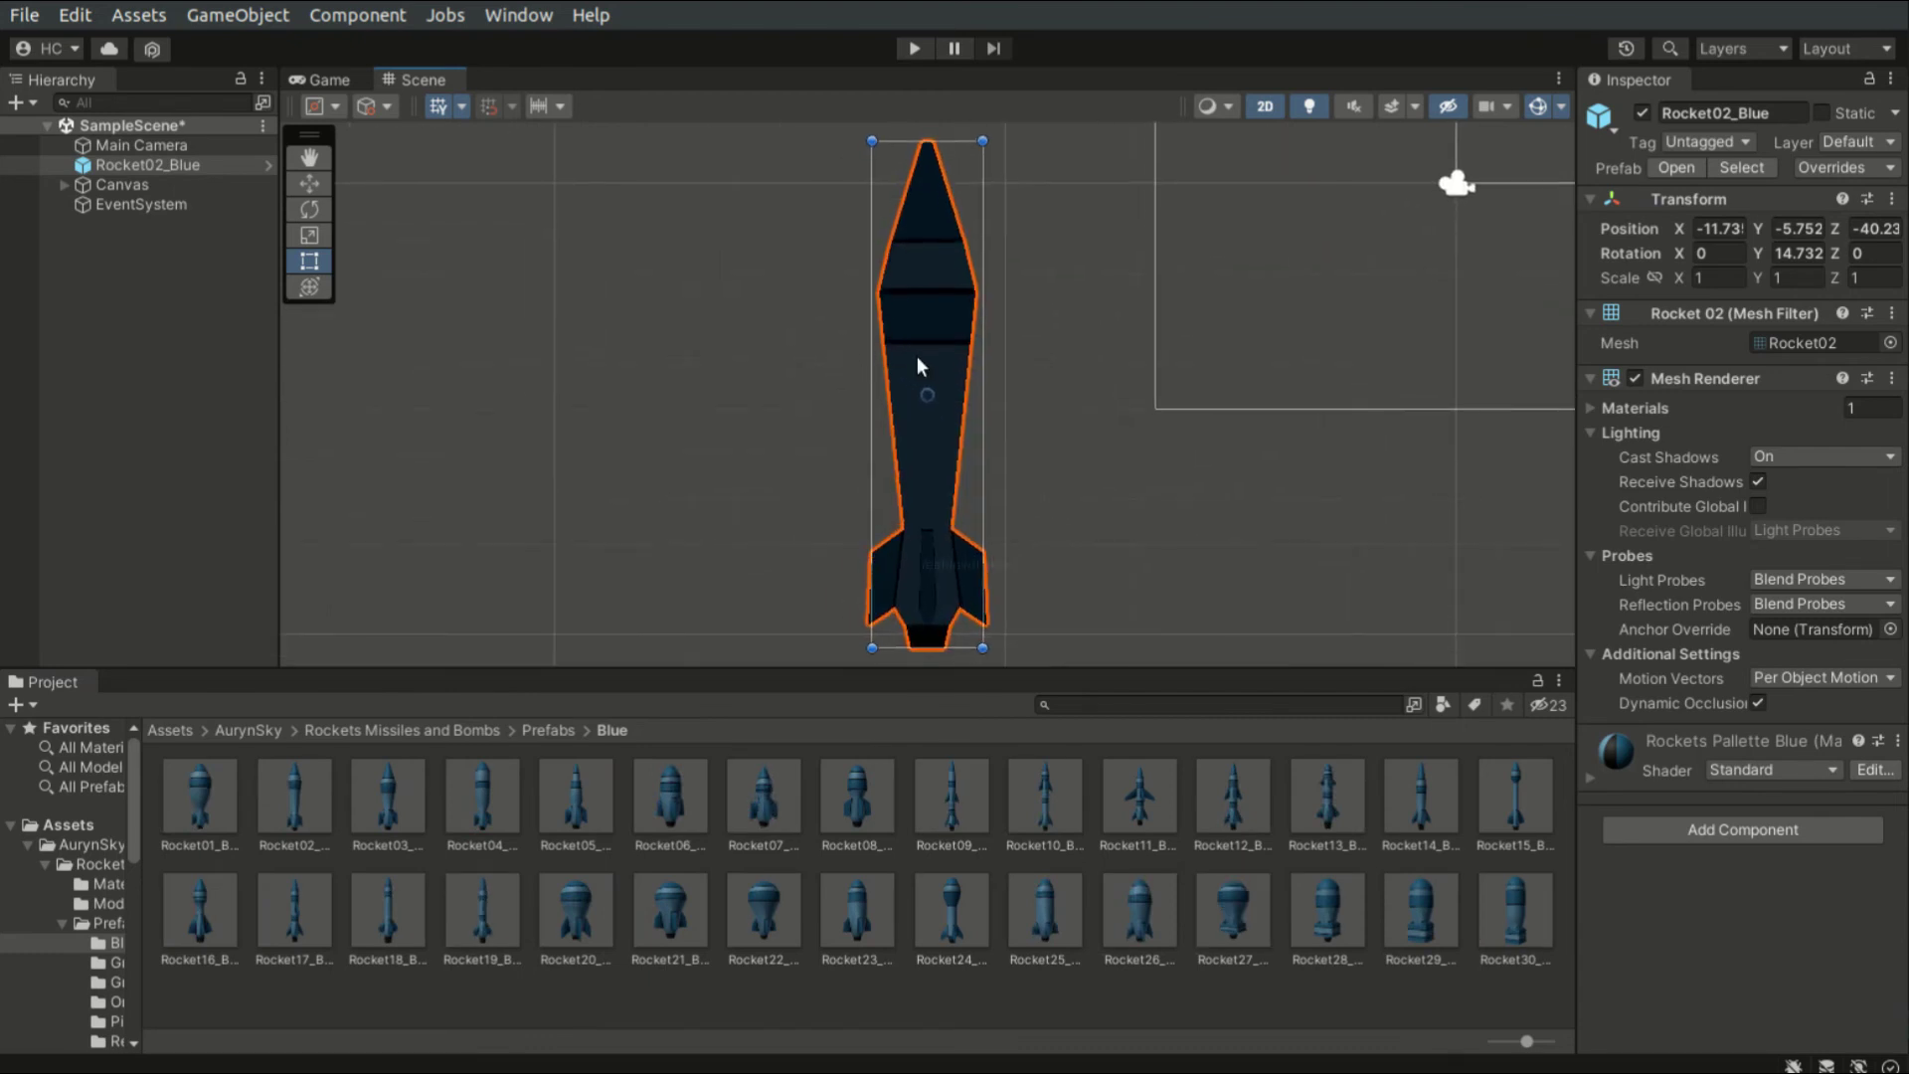
pyautogui.scroll(-3, 923, 358)
pyautogui.moveTo(1032, 328); pyautogui.dragTo(1018, 387, button='middle')
# - Add Rocket10_Blue beside it and Rocket27_Blue to the left, then deselect
pyautogui.moveTo(1044, 795); pyautogui.dragTo(1166, 621)
pyautogui.moveTo(1232, 907); pyautogui.dragTo(585, 412)
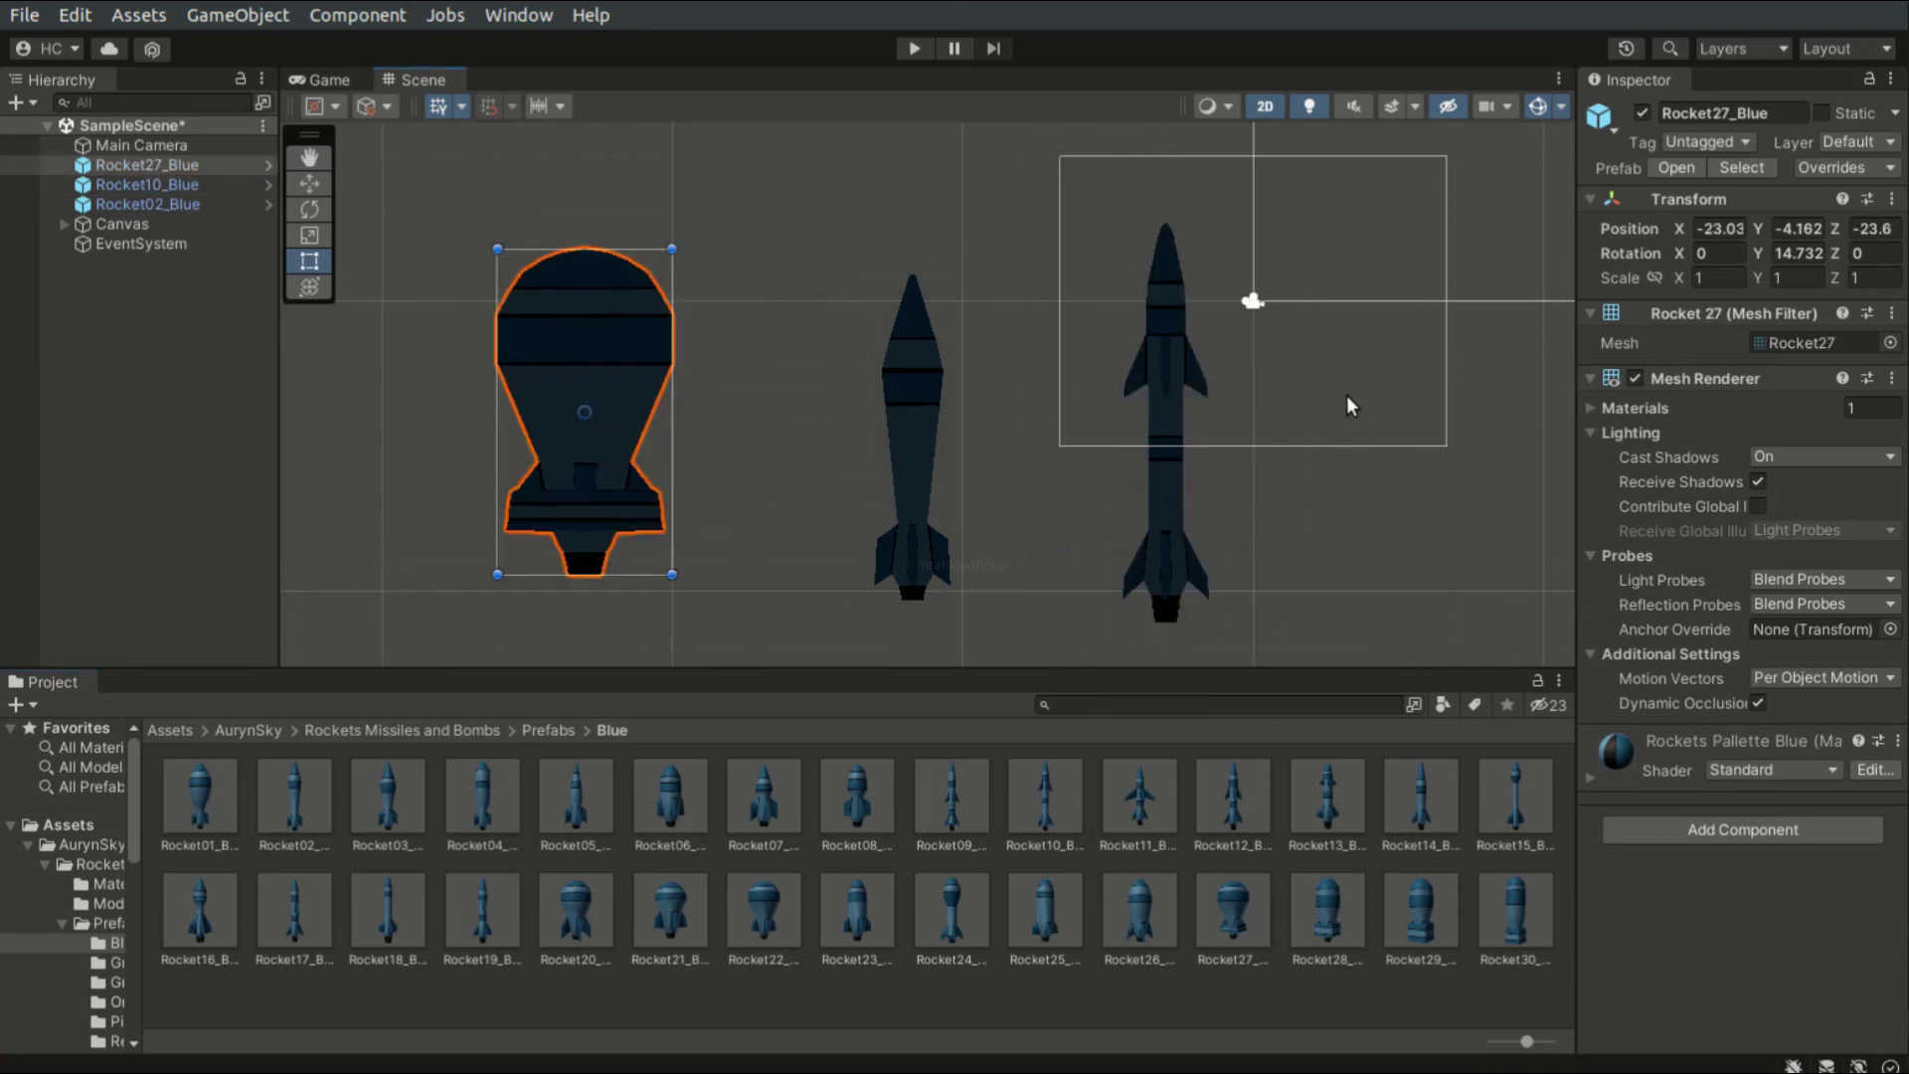
pyautogui.click(1398, 481)
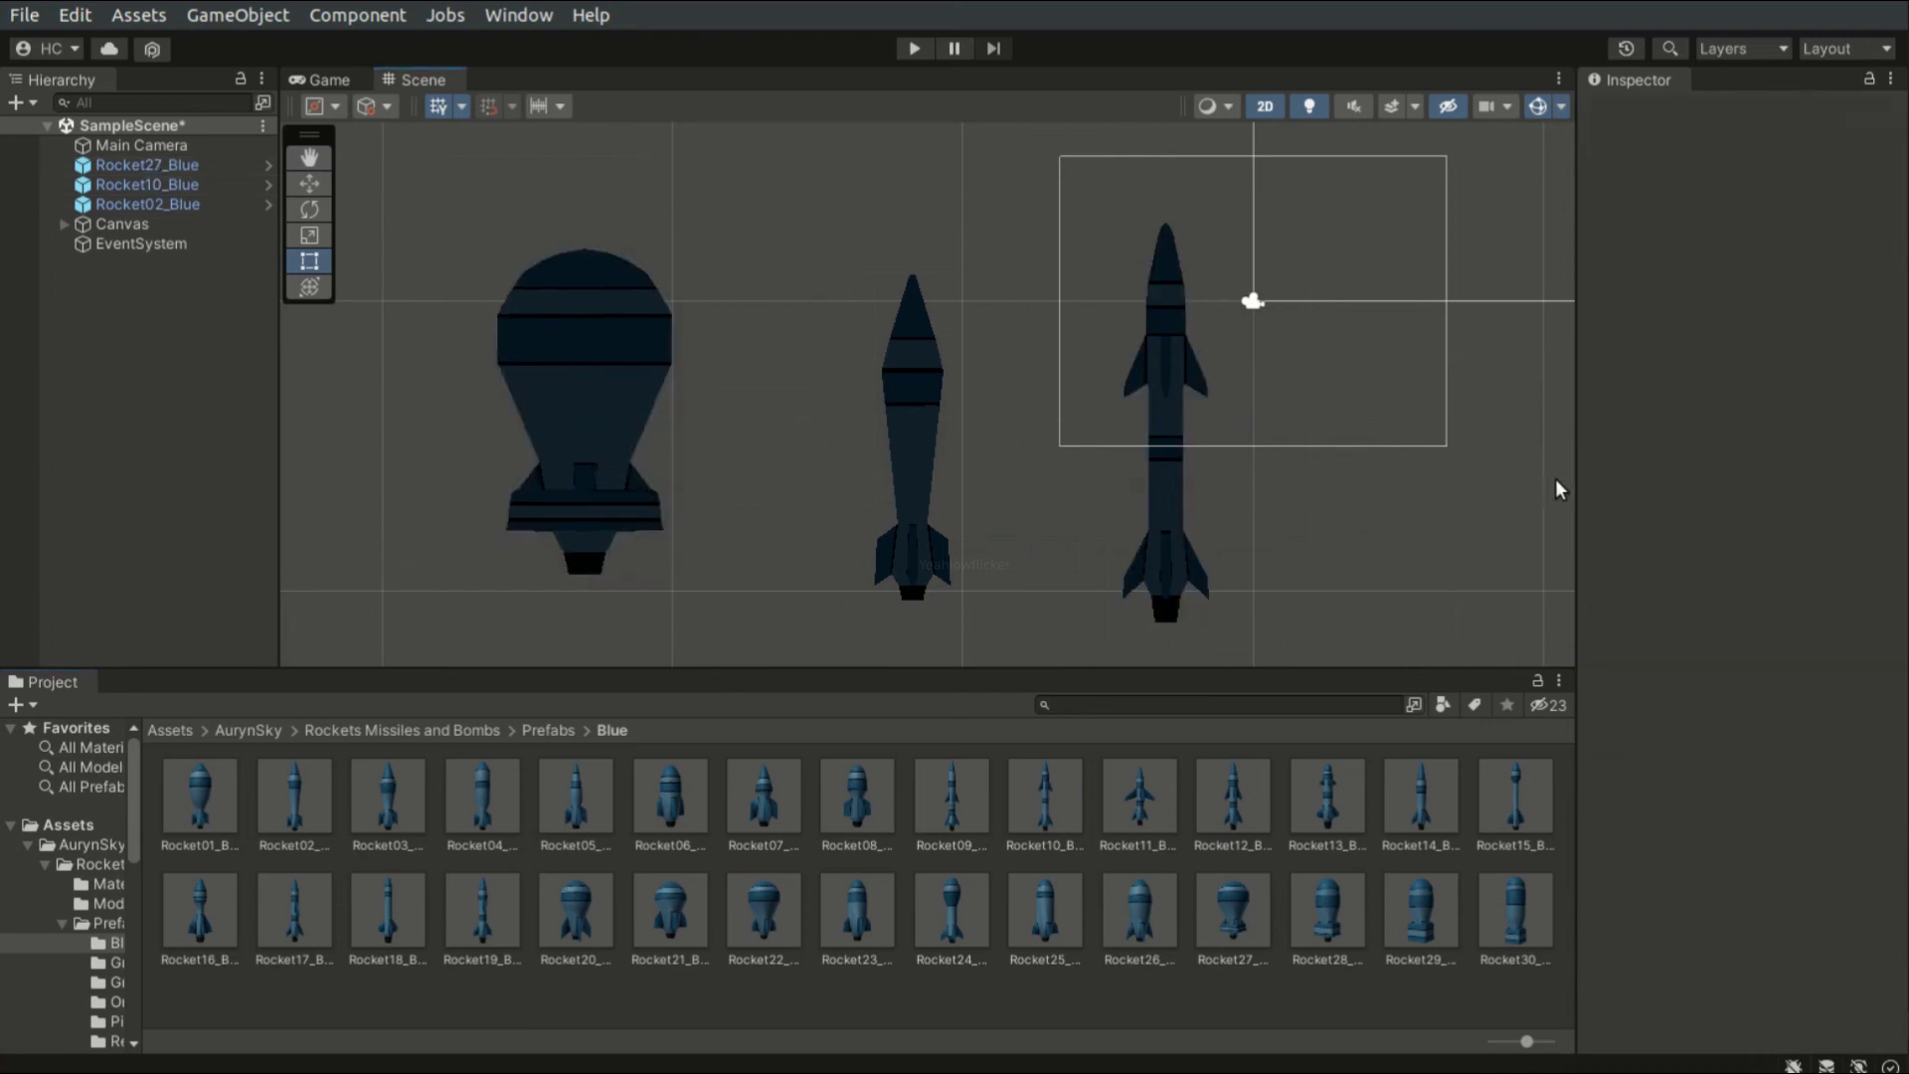